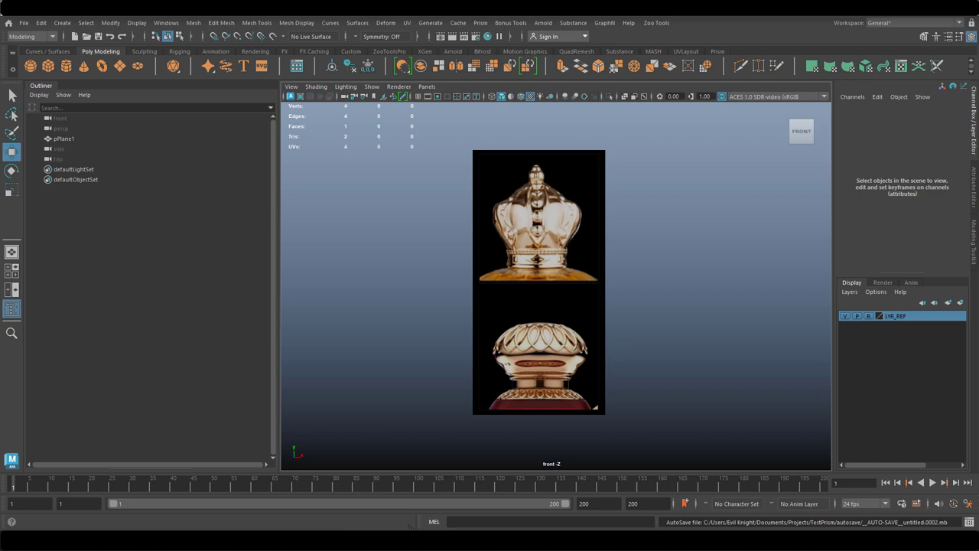
# Create a polygon sphere and set its axis and height subdivisions to 8
pyautogui.hotkey('alt', 'Tab')
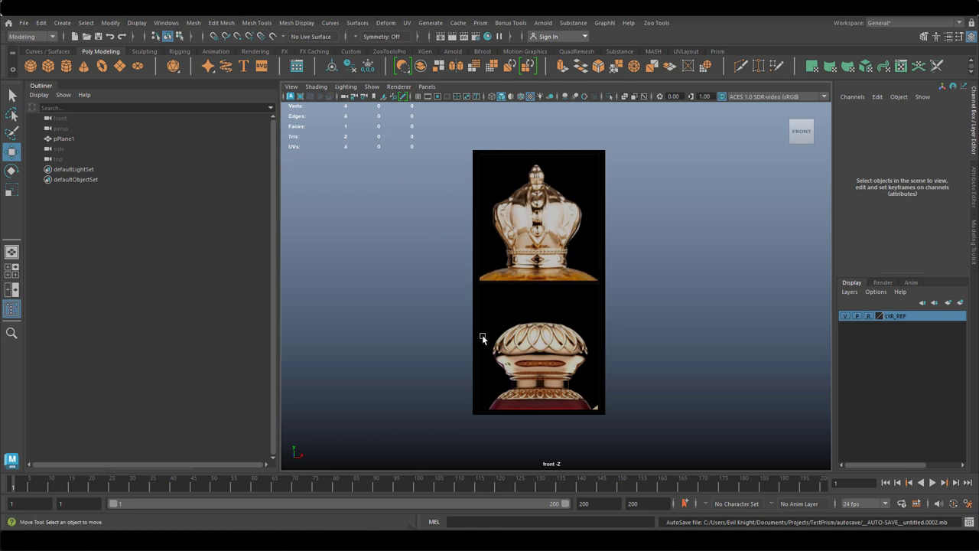
pyautogui.keyDown('alt'); pyautogui.moveTo(478, 324); pyautogui.dragTo(658, 332, button='right'); pyautogui.keyUp('alt')
pyautogui.keyDown('alt'); pyautogui.moveTo(612, 322); pyautogui.dragTo(609, 205, button='middle'); pyautogui.keyUp('alt')
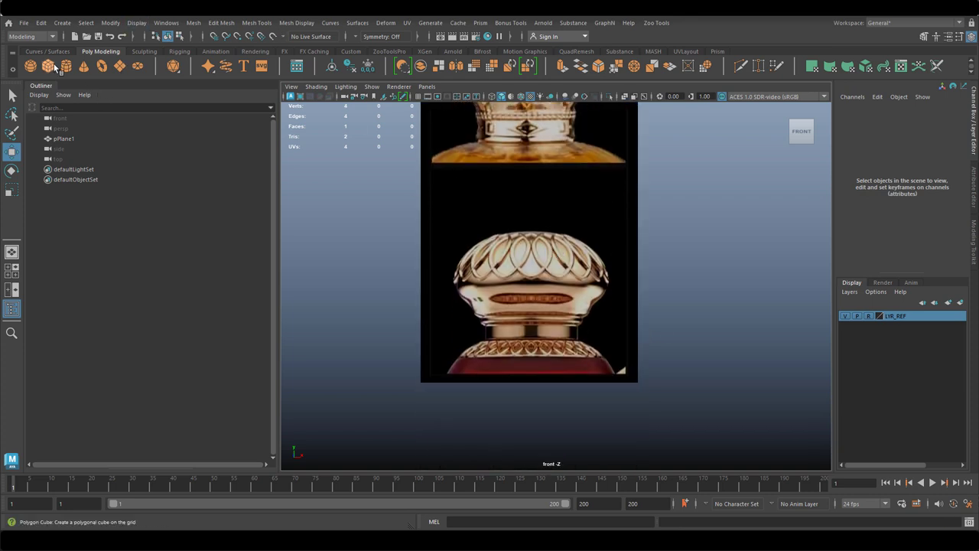
pyautogui.click(31, 65)
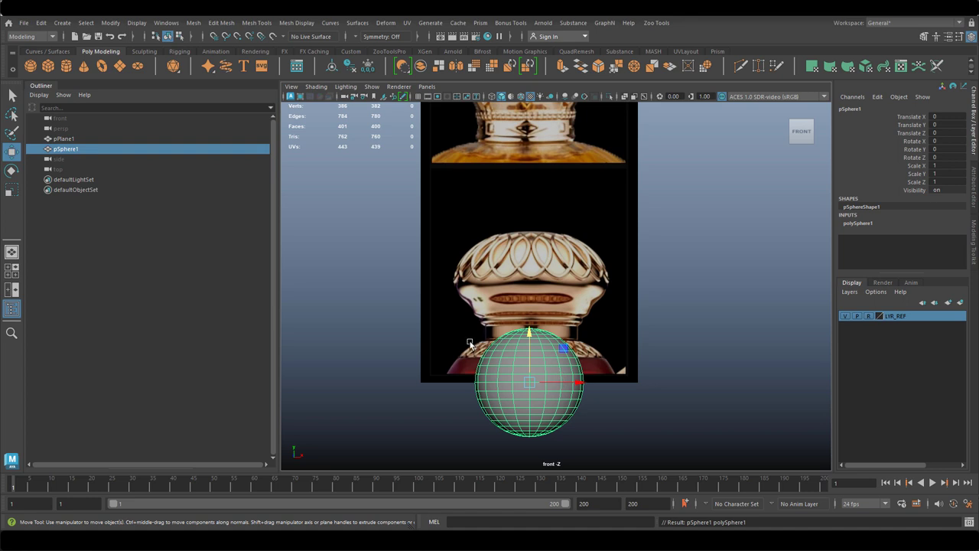
pyautogui.click(864, 224)
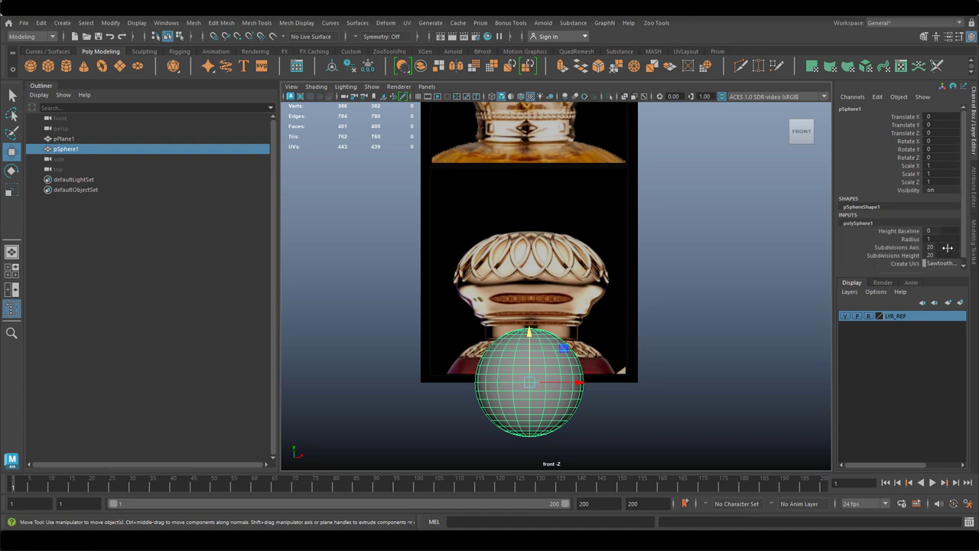
pyautogui.moveTo(941, 247); pyautogui.dragTo(946, 255)
pyautogui.write('8')
pyautogui.press('Return')
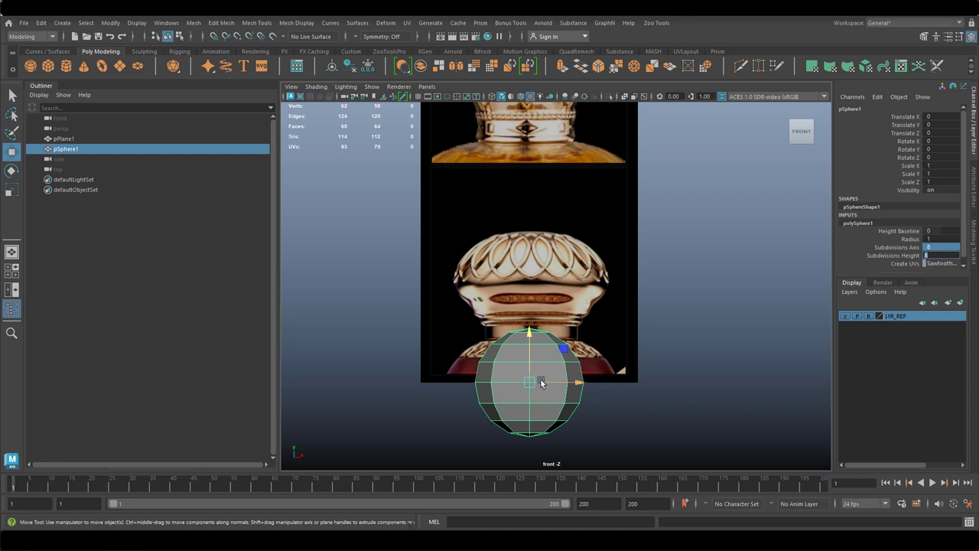
# Raise the sphere to about Y 1.815 over the lower cap reference and scale it uniformly to about 1.434
pyautogui.moveTo(531, 346); pyautogui.dragTo(531, 248)
pyautogui.press('r')
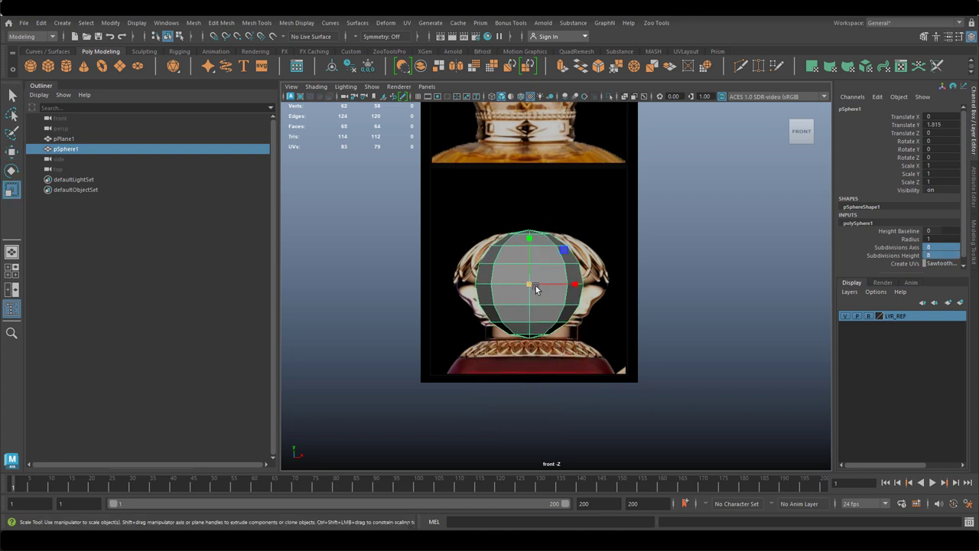
pyautogui.moveTo(529, 284); pyautogui.dragTo(573, 275)
# Turn on X-Ray shading and reshape the sphere's upper vertex rows to follow the dome of the cap reference
pyautogui.click(316, 87)
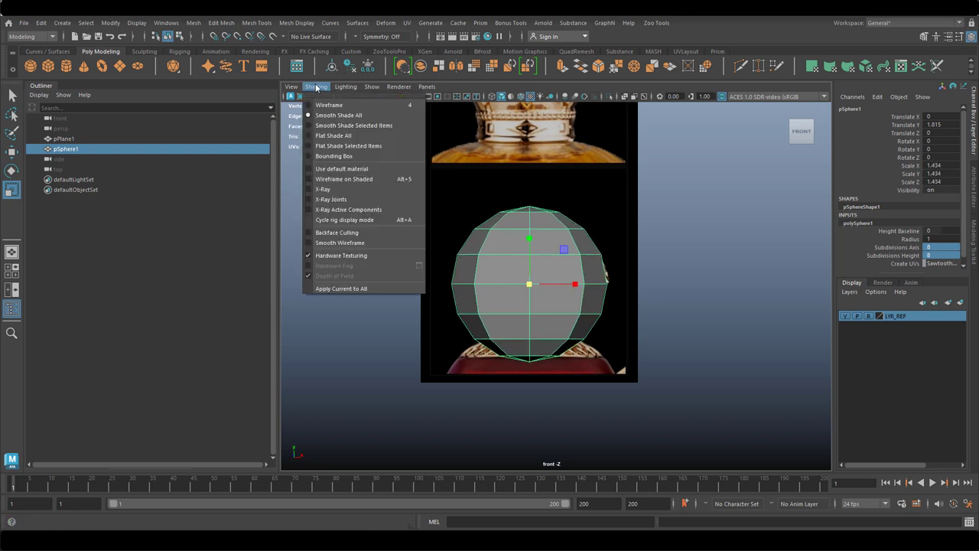
pyautogui.click(345, 189)
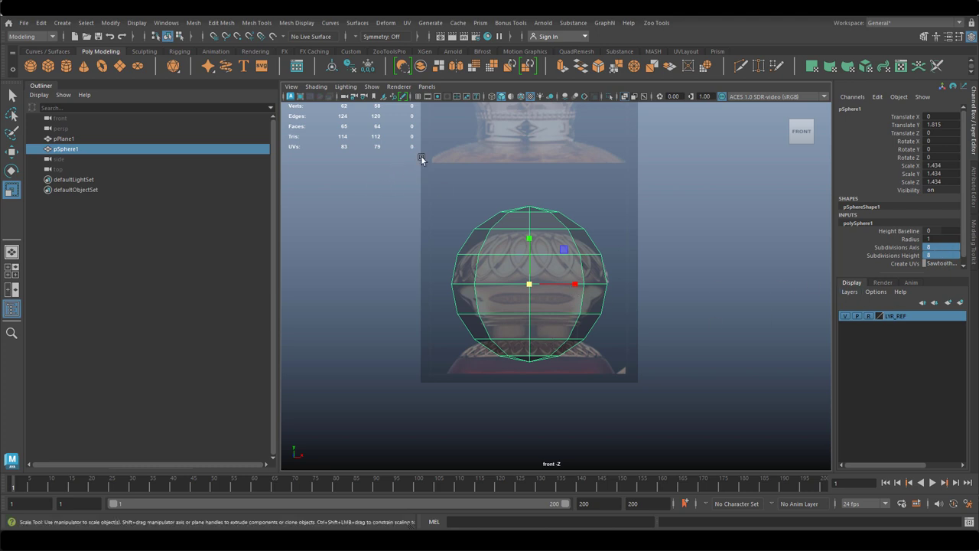
pyautogui.moveTo(526, 255); pyautogui.dragTo(466, 222, button='right')
pyautogui.moveTo(425, 175); pyautogui.dragTo(644, 229)
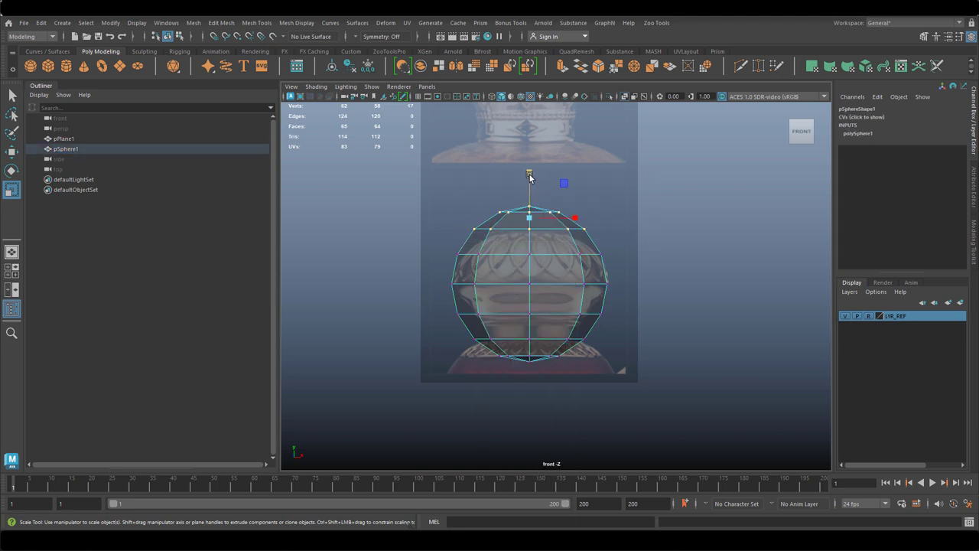
pyautogui.moveTo(528, 177); pyautogui.dragTo(528, 213)
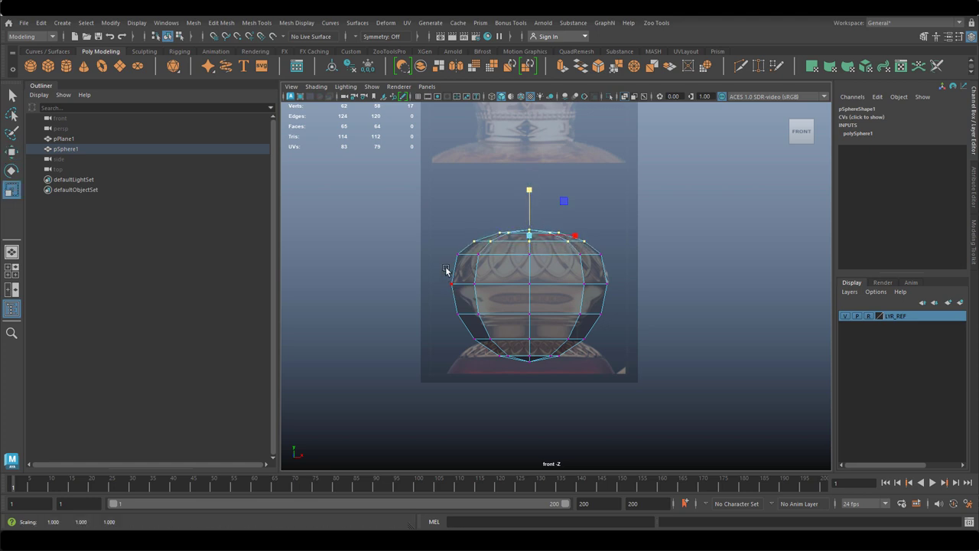
pyautogui.moveTo(439, 247); pyautogui.dragTo(625, 271)
pyautogui.moveTo(528, 259); pyautogui.dragTo(521, 261)
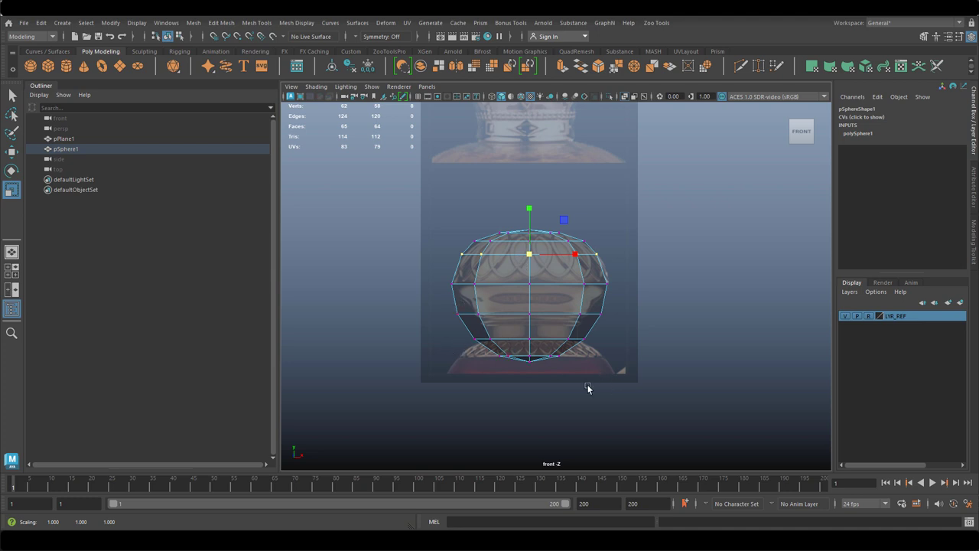
# Insert edge loops in the sphere's lower half with Multi-Cut and scale the loop just below the middle inward
pyautogui.click(361, 51)
pyautogui.click(192, 65)
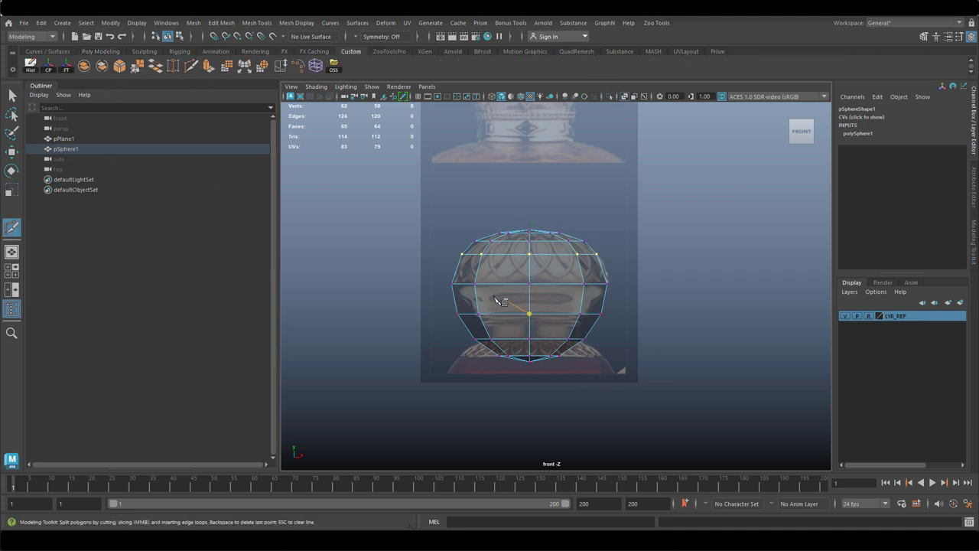
pyautogui.keyDown('ctrl'); pyautogui.click(477, 302); pyautogui.keyUp('ctrl')
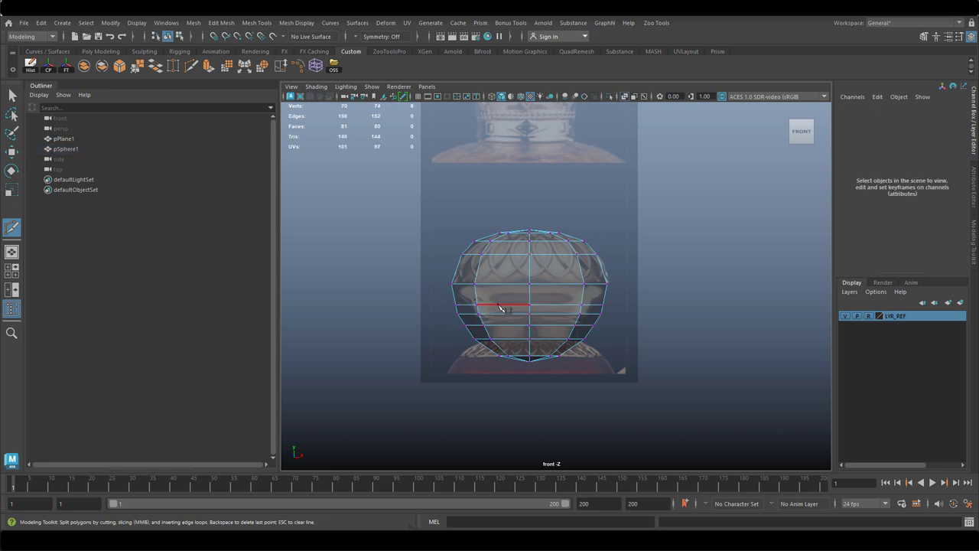
pyautogui.press('w')
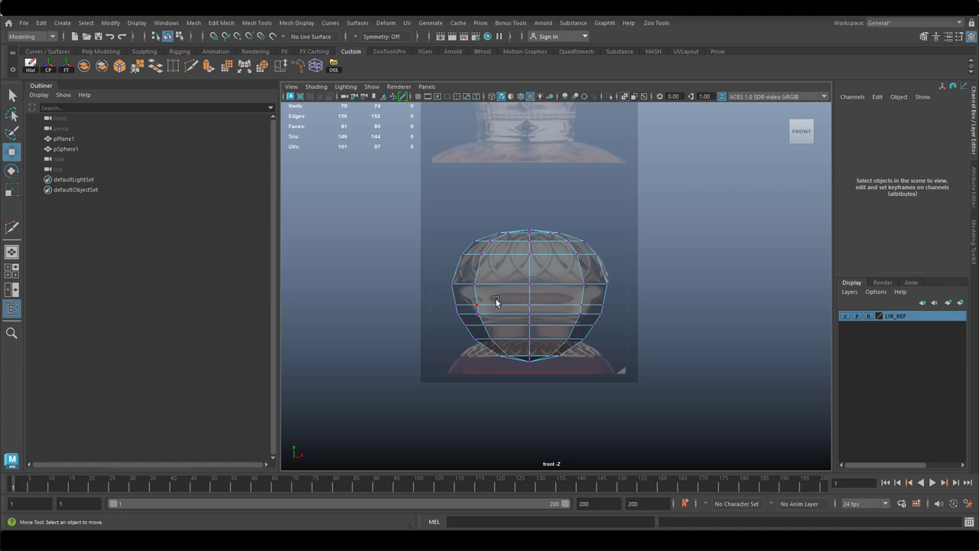
pyautogui.click(496, 302)
pyautogui.moveTo(497, 304); pyautogui.dragTo(492, 199, button='right')
pyautogui.doubleClick(554, 305)
pyautogui.press('r')
pyautogui.moveTo(528, 304); pyautogui.dragTo(516, 316)
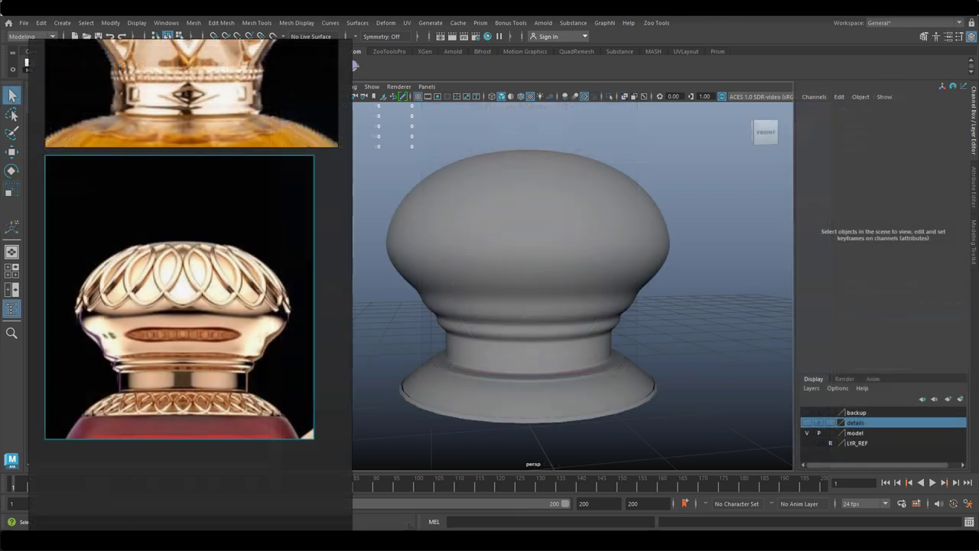
# Show the details layer and select the ring at the front of the cap's dome
pyautogui.click(253, 342)
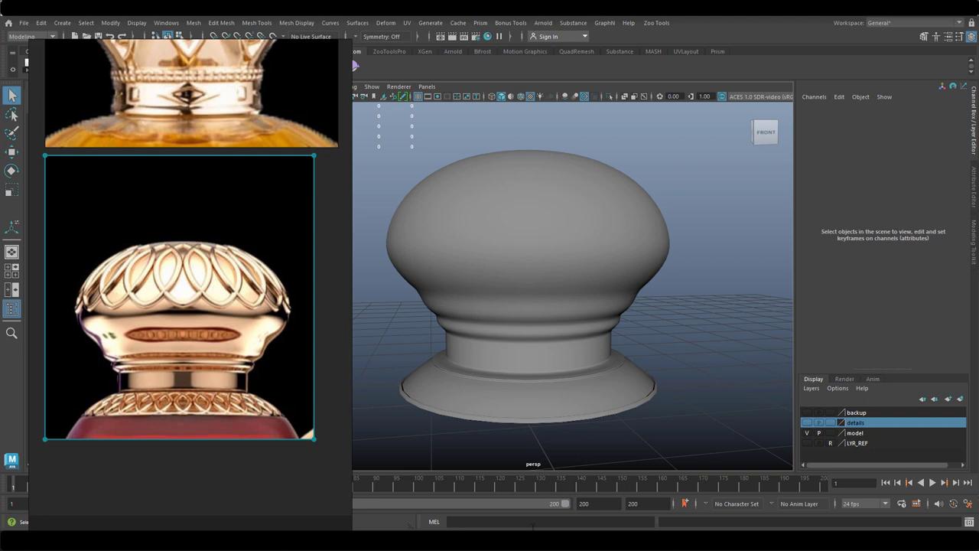
pyautogui.click(806, 423)
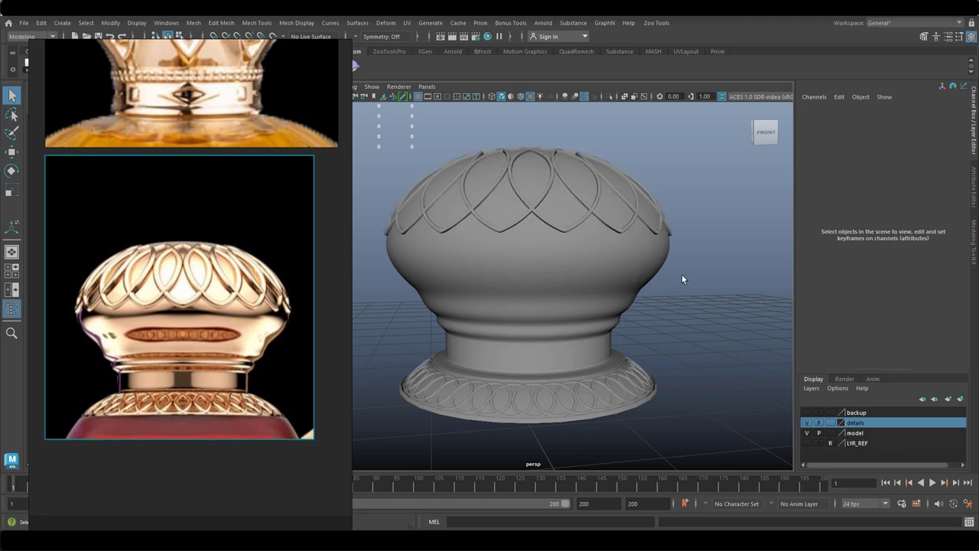
pyautogui.keyDown('alt'); pyautogui.moveTo(675, 280); pyautogui.dragTo(605, 284); pyautogui.keyUp('alt')
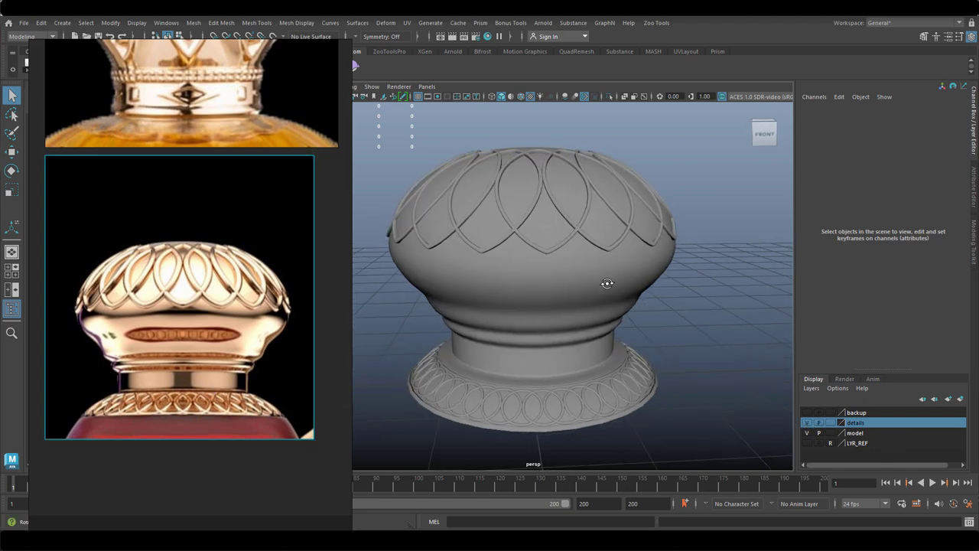
pyautogui.click(537, 247)
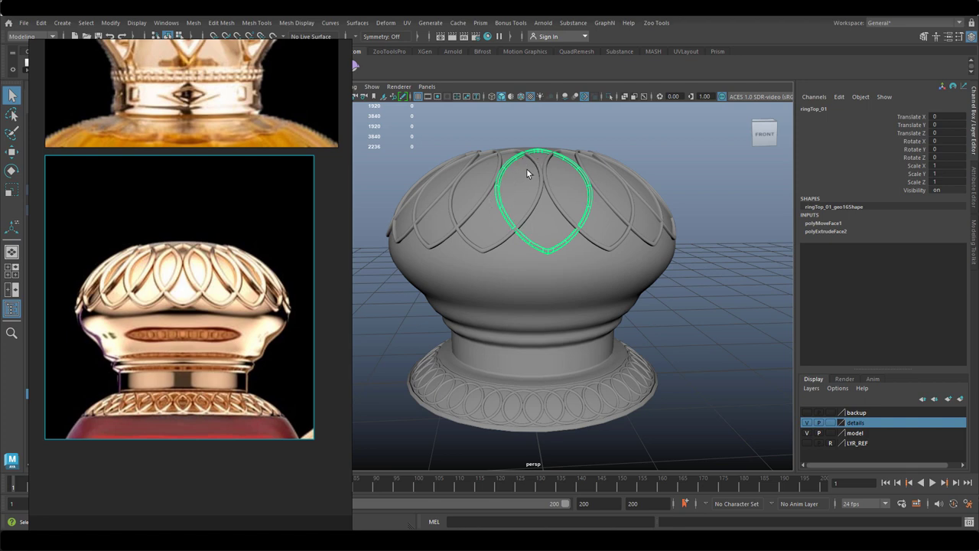
pyautogui.keyDown('alt'); pyautogui.moveTo(541, 179); pyautogui.dragTo(572, 187); pyautogui.keyUp('alt')
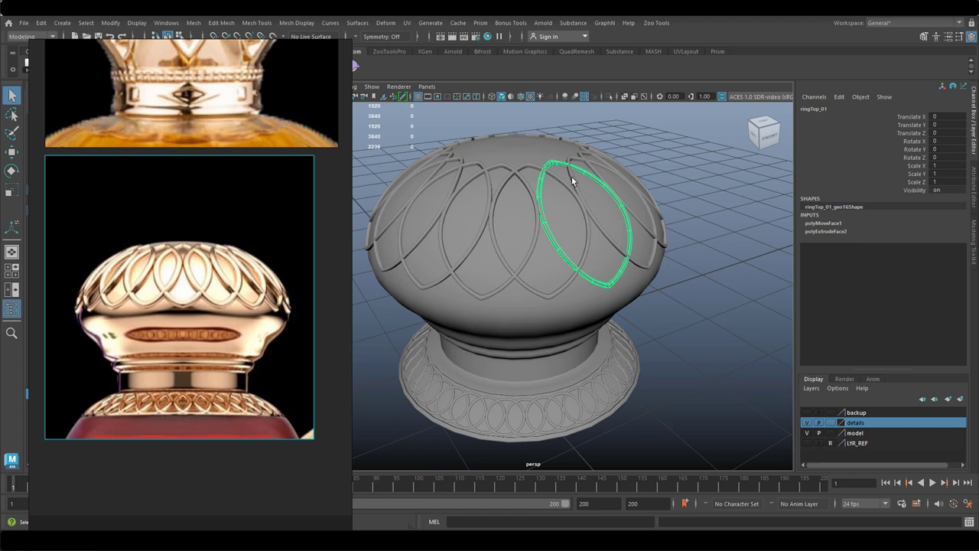
pyautogui.keyDown('alt'); pyautogui.moveTo(579, 182); pyautogui.dragTo(541, 185); pyautogui.keyUp('alt')
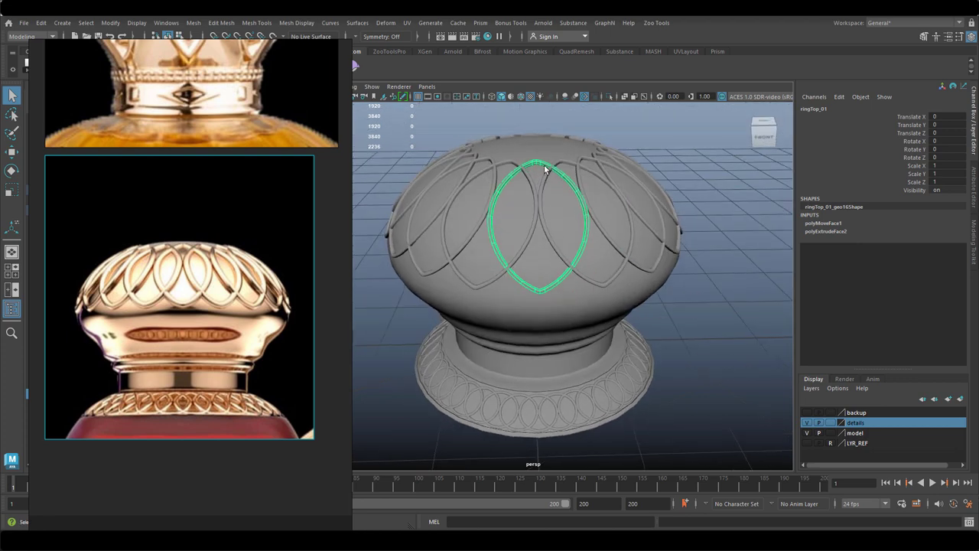
# Try moving the ring's vertices near the upper crossing and undo the move
pyautogui.moveTo(545, 168); pyautogui.dragTo(528, 176, button='right')
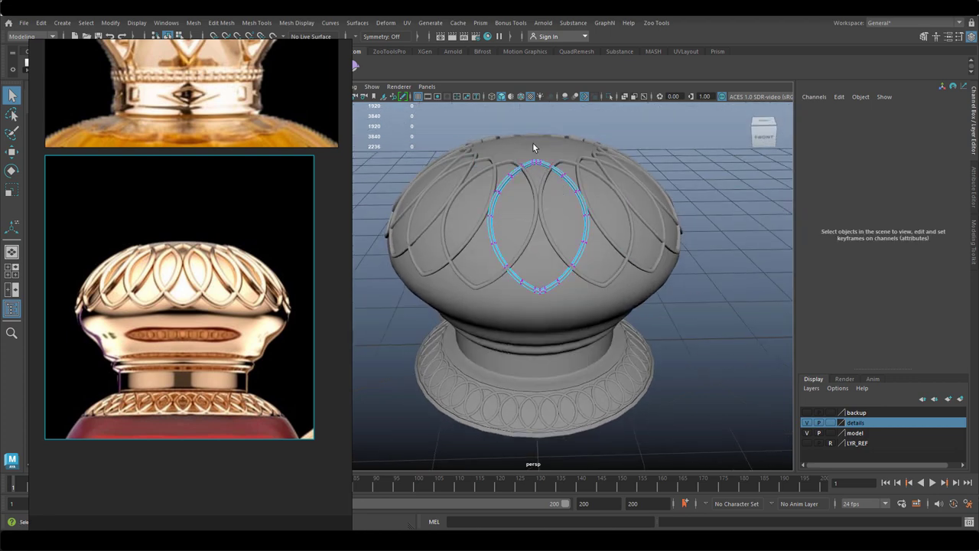
pyautogui.moveTo(550, 159); pyautogui.dragTo(552, 249)
pyautogui.press('w')
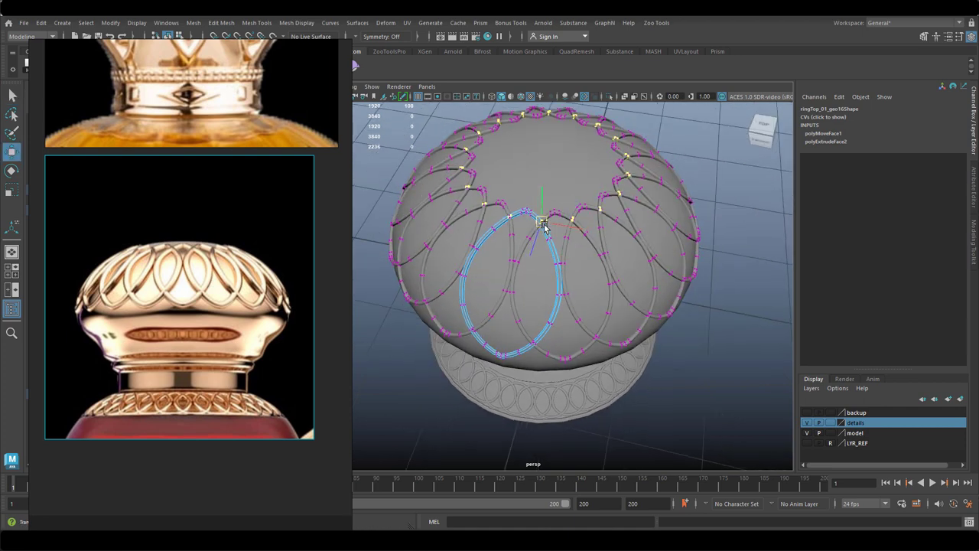
pyautogui.moveTo(537, 230); pyautogui.dragTo(540, 228)
pyautogui.hotkey('ctrl', 'z')
# Set symmetry to Object X and try moving the side vertices of the dome rings symmetrically
pyautogui.keyDown('ctrl'); pyautogui.keyDown('shift'); pyautogui.moveTo(534, 219); pyautogui.dragTo(534, 161, button='right'); pyautogui.keyUp('shift'); pyautogui.keyUp('ctrl')
pyautogui.moveTo(540, 222); pyautogui.dragTo(539, 222)
pyautogui.keyDown('alt'); pyautogui.moveTo(536, 298); pyautogui.dragTo(527, 244); pyautogui.keyUp('alt')
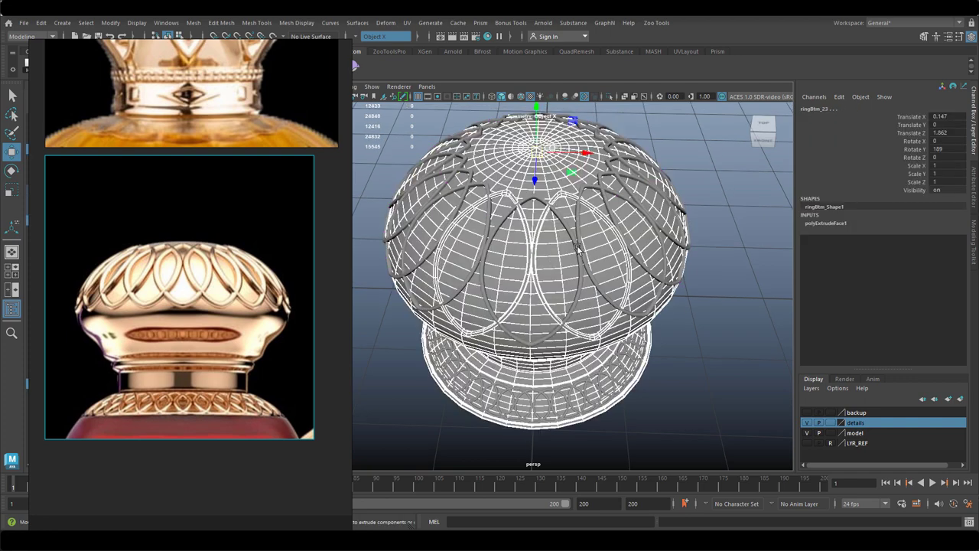
pyautogui.moveTo(576, 227); pyautogui.dragTo(542, 230, button='right')
pyautogui.moveTo(561, 230); pyautogui.dragTo(598, 261)
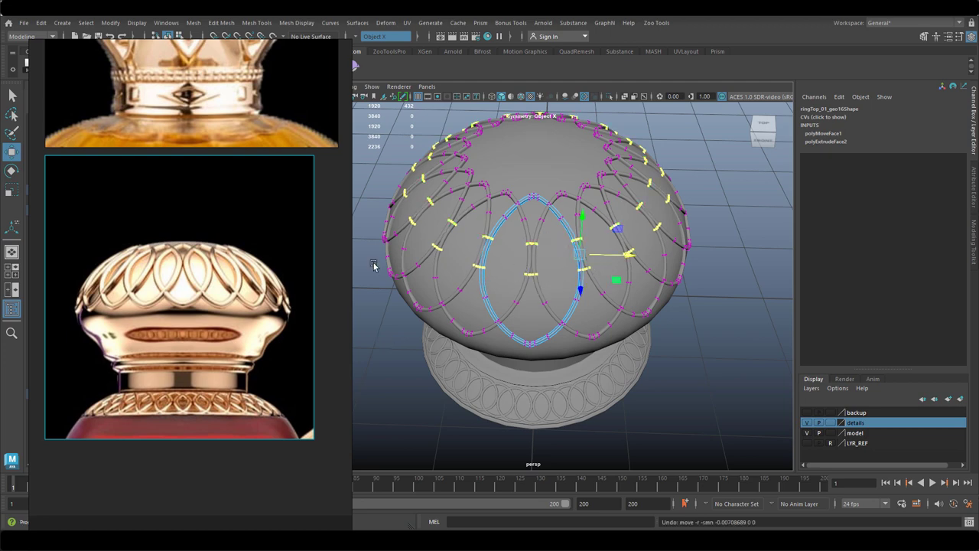
# Select a front dome ring and set the model layer to reference display
pyautogui.scroll(5, 532, 230)
pyautogui.keyDown('alt'); pyautogui.moveTo(620, 255); pyautogui.dragTo(622, 245); pyautogui.keyUp('alt')
pyautogui.moveTo(612, 169); pyautogui.dragTo(619, 160, button='right')
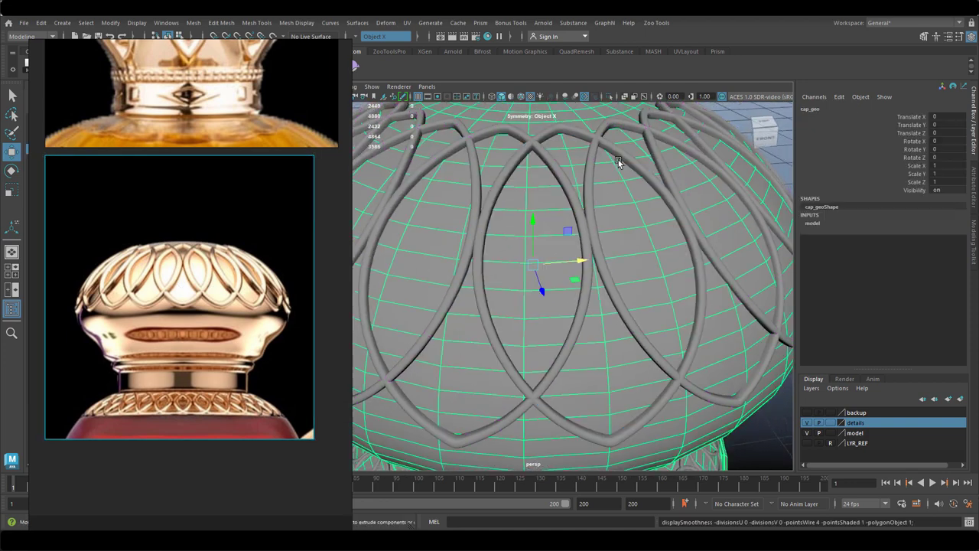
pyautogui.click(621, 155)
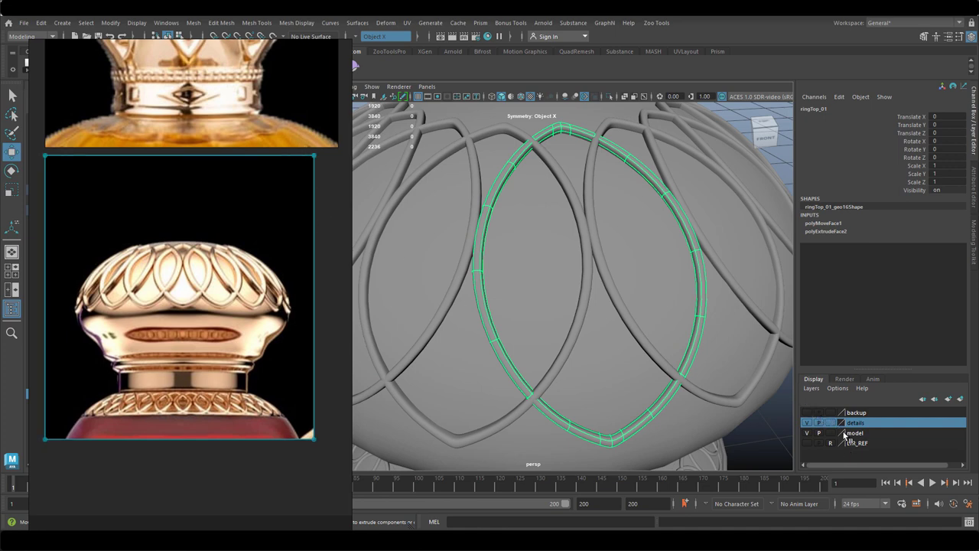
pyautogui.click(807, 422)
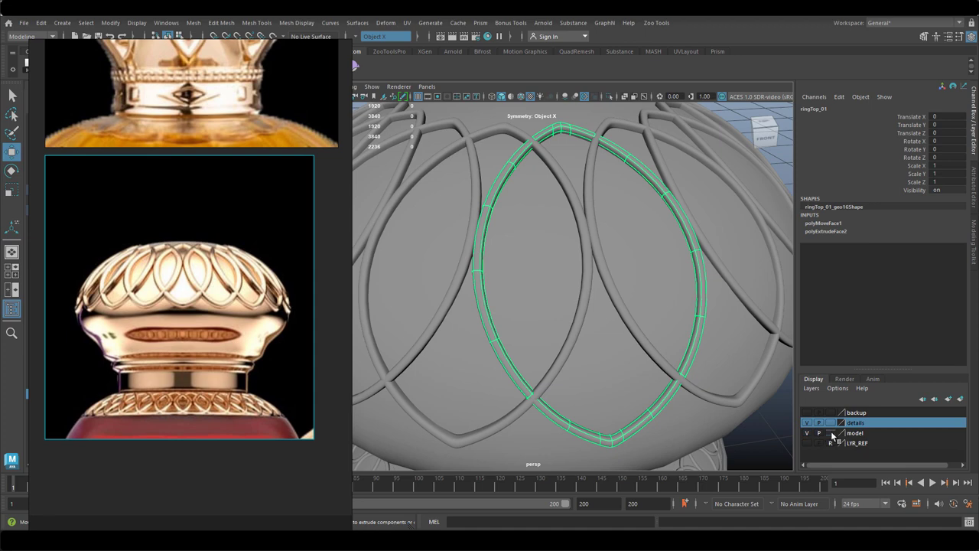
pyautogui.click(832, 433)
pyautogui.click(832, 433)
# Show the dome rings unsmoothed and select the face loops along their side walls
pyautogui.click(641, 249)
pyautogui.click(652, 183)
pyautogui.moveTo(651, 184); pyautogui.dragTo(651, 164, button='right')
pyautogui.keyDown('alt'); pyautogui.moveTo(651, 164); pyautogui.dragTo(576, 214); pyautogui.keyUp('alt')
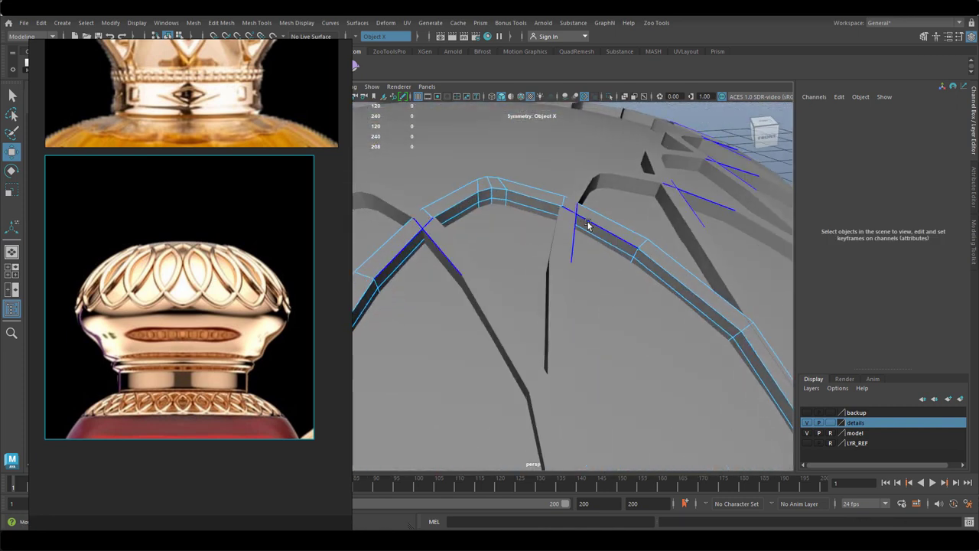
pyautogui.moveTo(588, 224); pyautogui.dragTo(595, 256, button='right')
pyautogui.click(597, 235)
pyautogui.keyDown('shift'); pyautogui.doubleClick(654, 268); pyautogui.keyUp('shift')
pyautogui.keyDown('shift'); pyautogui.doubleClick(641, 268); pyautogui.keyUp('shift')
# Offset the selected side-wall faces of the rings by about 0.018 in local Z as a face transform
pyautogui.moveTo(261, 81); pyautogui.dragTo(264, 117, button='right')
pyautogui.moveTo(264, 121); pyautogui.dragTo(263, 127)
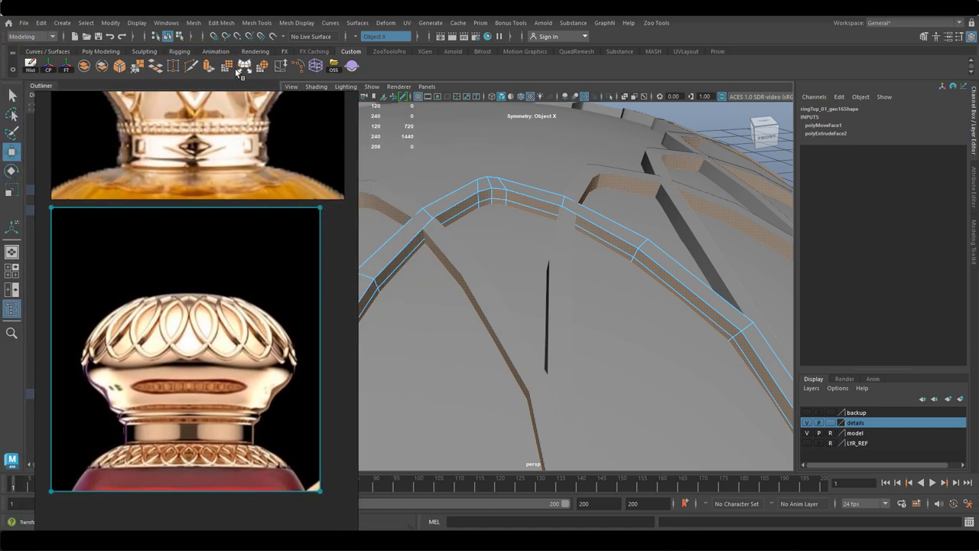
pyautogui.click(239, 67)
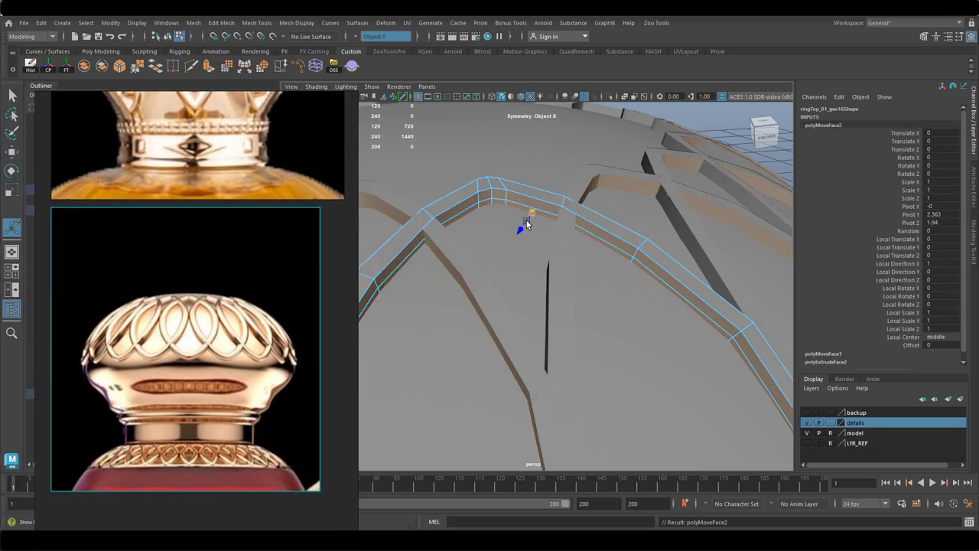
pyautogui.moveTo(525, 219); pyautogui.dragTo(544, 181)
pyautogui.hotkey('ctrl', 'z')
pyautogui.moveTo(511, 148); pyautogui.dragTo(657, 298)
pyautogui.hotkey('ctrl', 'z')
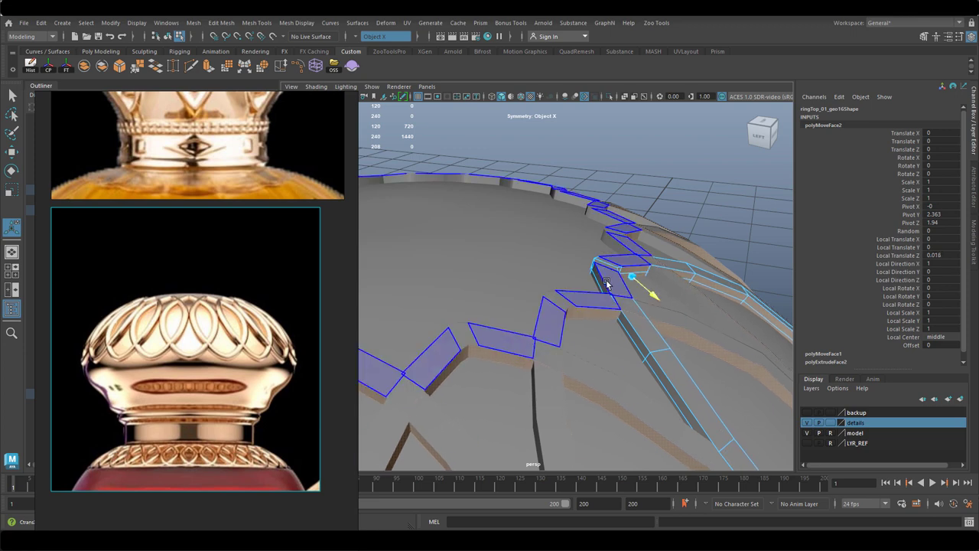
# Split the edge ring across the dome ring's outer band to add an edge loop along its centre
pyautogui.moveTo(611, 227); pyautogui.dragTo(614, 201, button='right')
pyautogui.doubleClick(605, 262)
pyautogui.keyDown('ctrl'); pyautogui.rightClick(608, 264); pyautogui.keyUp('ctrl')
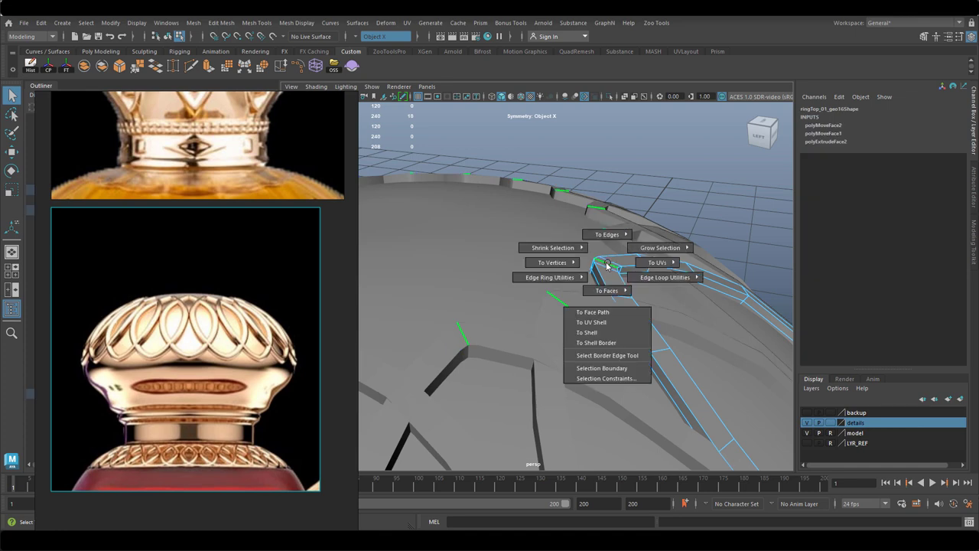
pyautogui.keyDown('ctrl'); pyautogui.moveTo(601, 264); pyautogui.dragTo(612, 309, button='right'); pyautogui.keyUp('ctrl')
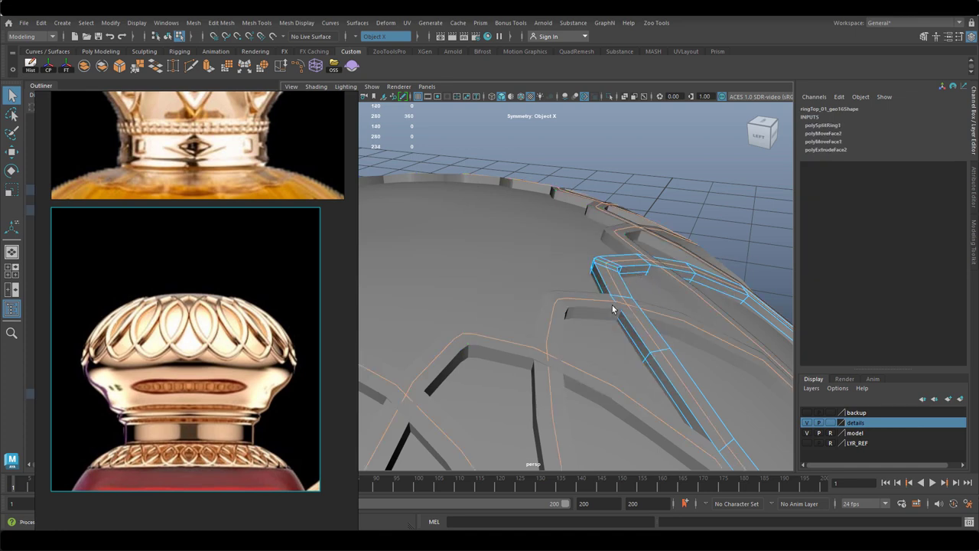
pyautogui.click(635, 271)
pyautogui.keyDown('alt'); pyautogui.moveTo(609, 291); pyautogui.dragTo(556, 282); pyautogui.keyUp('alt')
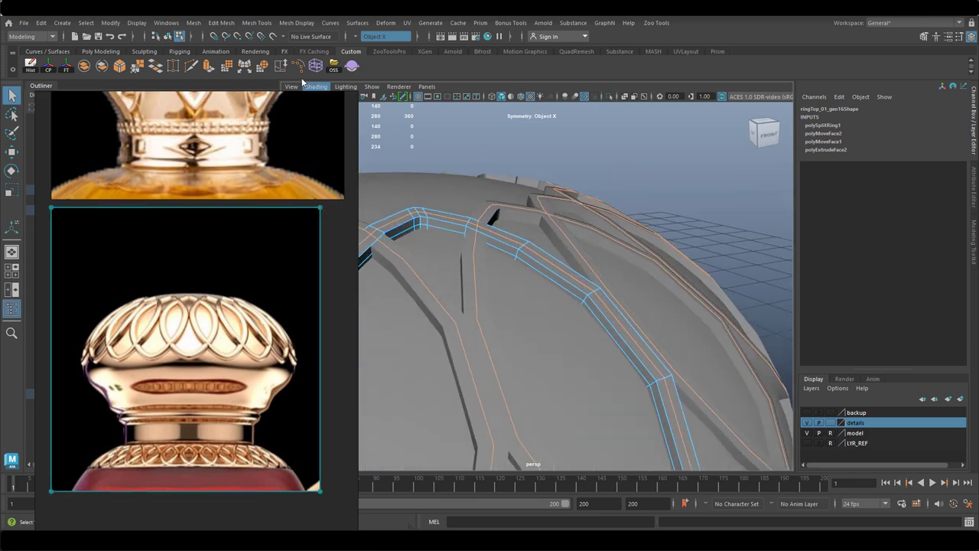
# Offset the dome rings' centre edge loop by about 0.009 in local Z and preview the rings smoothed in object mode
pyautogui.click(245, 66)
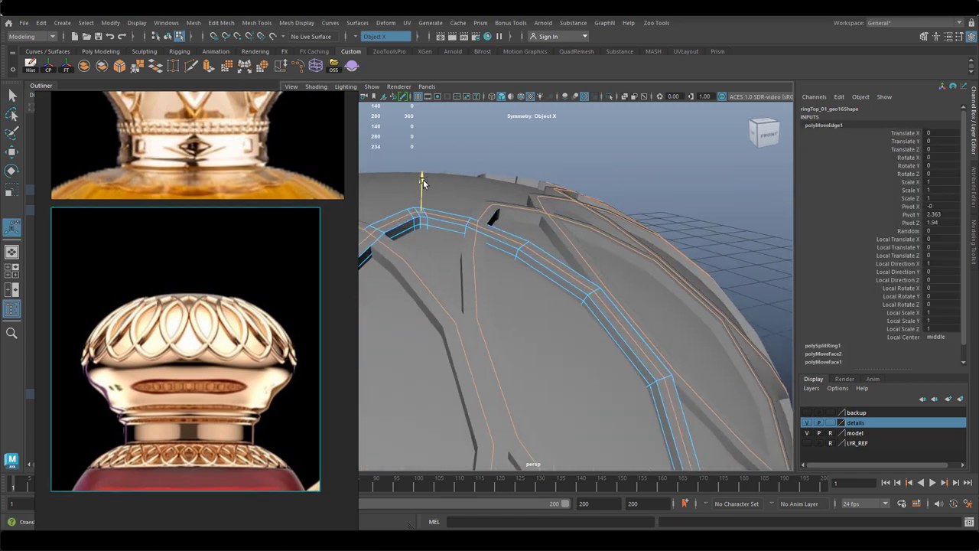
pyautogui.moveTo(423, 182); pyautogui.dragTo(428, 179)
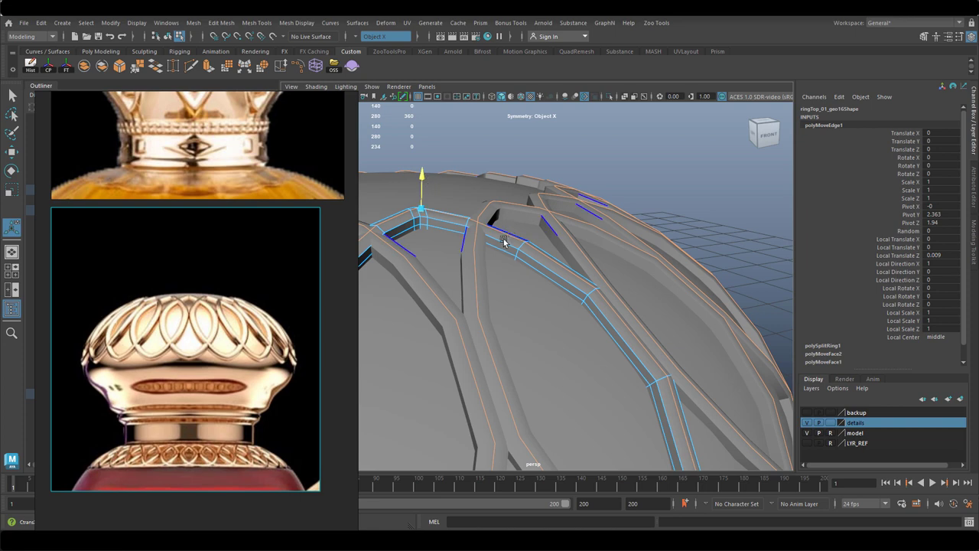
pyautogui.moveTo(501, 230); pyautogui.dragTo(540, 195, button='right')
pyautogui.press('3')
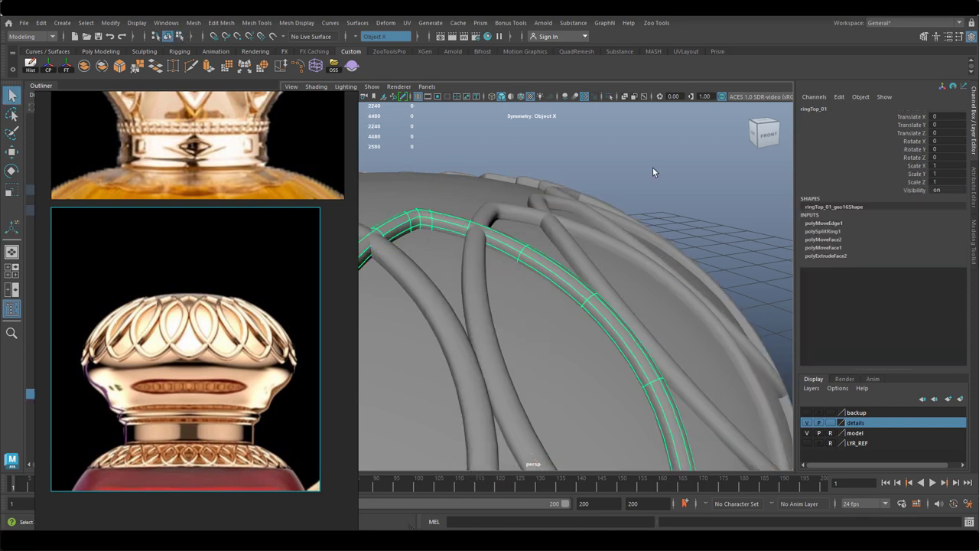
pyautogui.click(653, 166)
# Select a front ring on the cap's flared base and pick its vertices at mid-height
pyautogui.keyDown('alt'); pyautogui.moveTo(612, 196); pyautogui.dragTo(433, 290, button='right'); pyautogui.keyUp('alt')
pyautogui.keyDown('alt'); pyautogui.moveTo(433, 290); pyautogui.dragTo(451, 304); pyautogui.keyUp('alt')
pyautogui.keyDown('alt'); pyautogui.moveTo(451, 305); pyautogui.dragTo(505, 302, button='middle'); pyautogui.keyUp('alt')
pyautogui.keyDown('alt'); pyautogui.moveTo(505, 301); pyautogui.dragTo(478, 305); pyautogui.keyUp('alt')
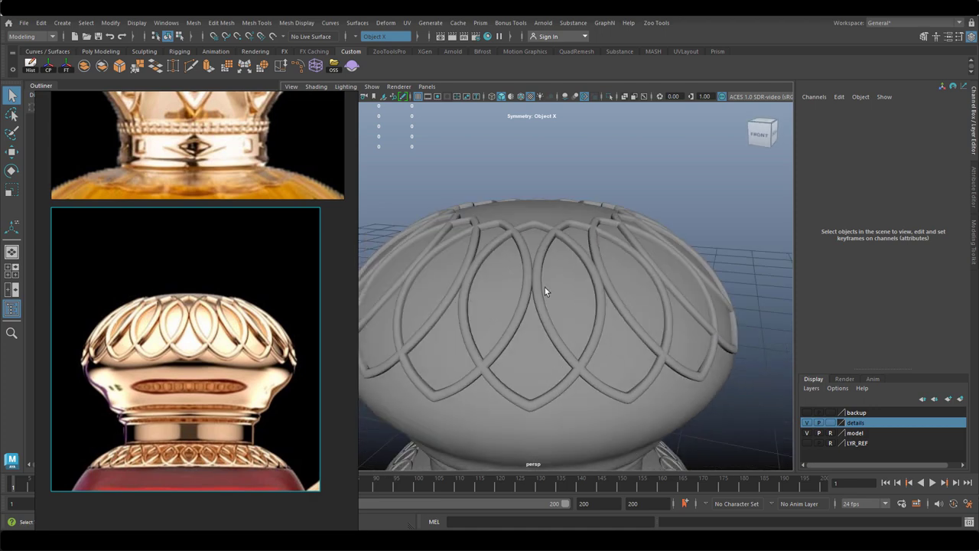
pyautogui.keyDown('alt'); pyautogui.moveTo(546, 284); pyautogui.dragTo(566, 157, button='middle'); pyautogui.keyUp('alt')
pyautogui.keyDown('alt'); pyautogui.moveTo(472, 344); pyautogui.dragTo(529, 316); pyautogui.keyUp('alt')
pyautogui.keyDown('alt'); pyautogui.moveTo(529, 317); pyautogui.dragTo(540, 230, button='middle'); pyautogui.keyUp('alt')
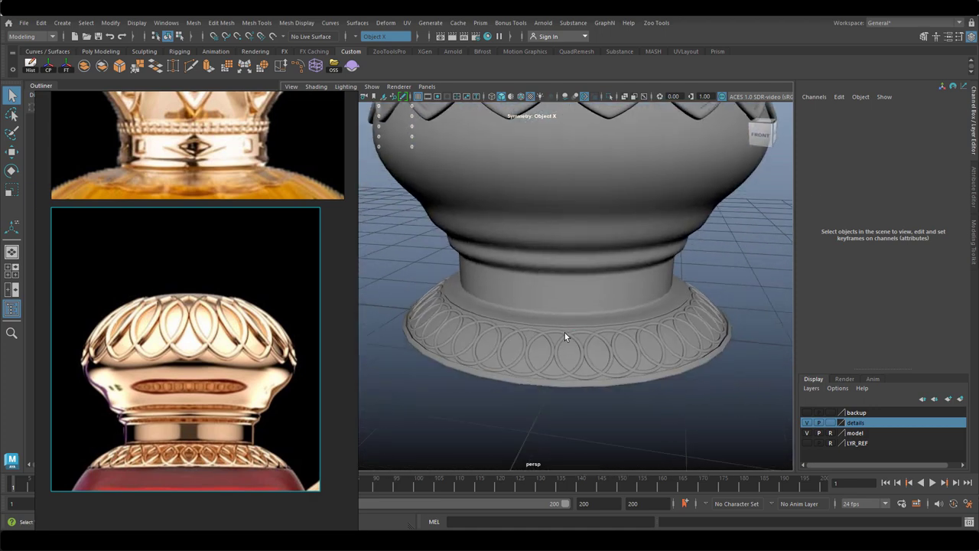
pyautogui.click(565, 334)
pyautogui.keyDown('alt'); pyautogui.moveTo(561, 366); pyautogui.dragTo(559, 393); pyautogui.keyUp('alt')
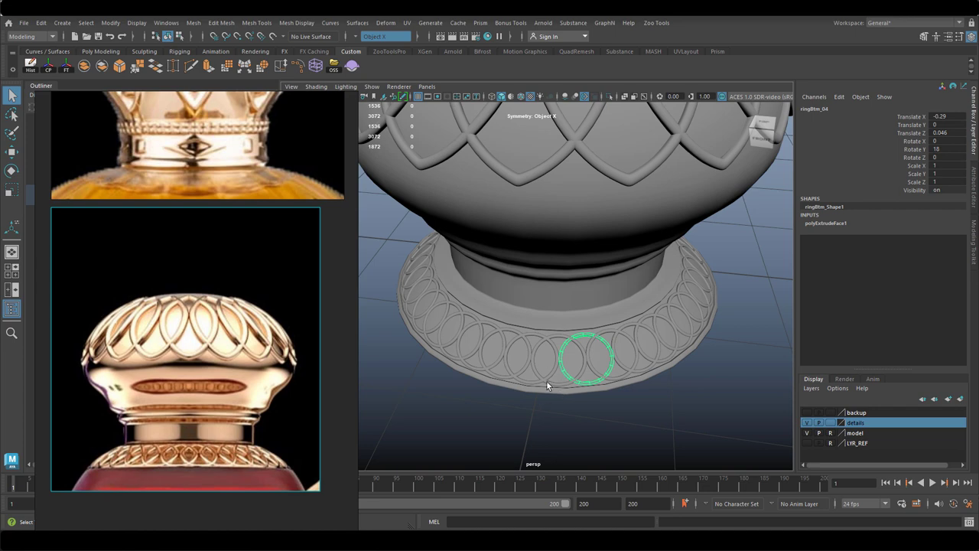
pyautogui.moveTo(565, 364); pyautogui.dragTo(509, 227, button='right')
pyautogui.keyDown('alt'); pyautogui.moveTo(542, 350); pyautogui.dragTo(548, 327); pyautogui.keyUp('alt')
pyautogui.click(541, 351)
pyautogui.click(554, 337)
pyautogui.moveTo(556, 341); pyautogui.dragTo(516, 242, button='right')
pyautogui.click(570, 358)
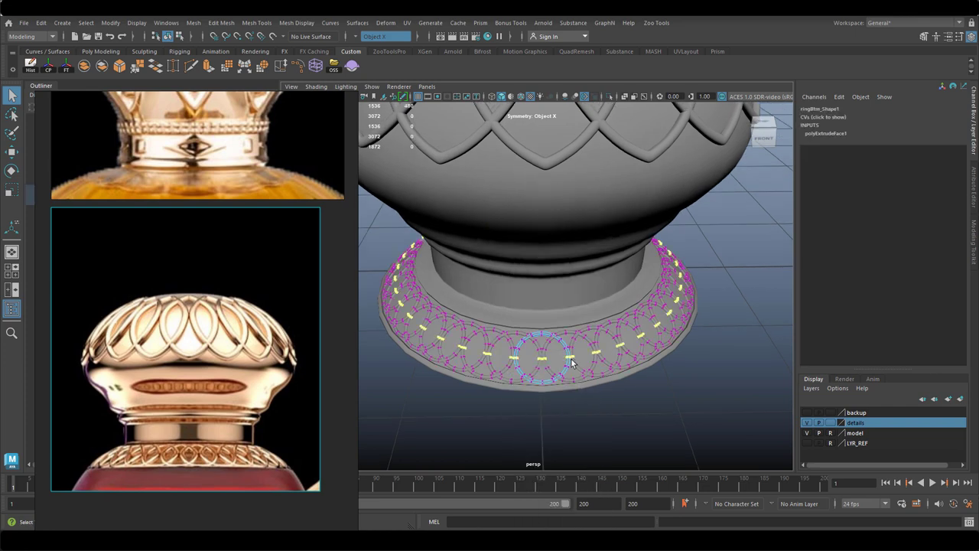
# Try to narrow the base rings by scaling the front ring's vertices along X, then undo it and return to object mode
pyautogui.moveTo(543, 339); pyautogui.dragTo(585, 214, button='right')
pyautogui.press('r')
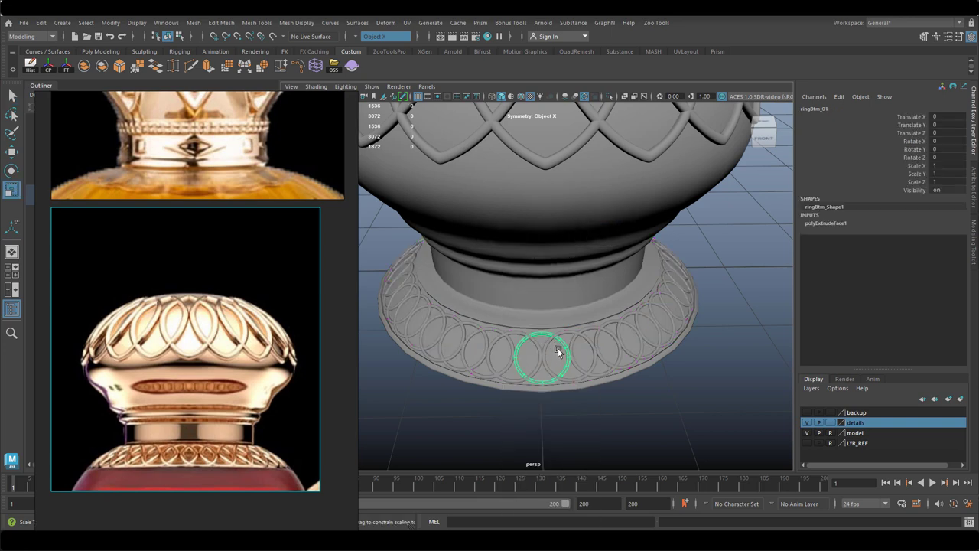
pyautogui.moveTo(544, 345); pyautogui.dragTo(504, 227, button='right')
pyautogui.moveTo(601, 360); pyautogui.dragTo(579, 362)
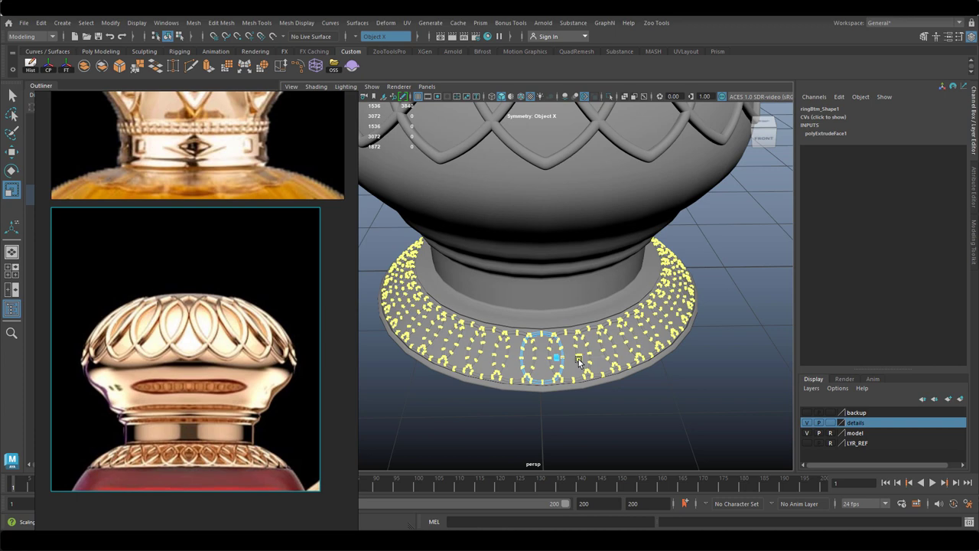
pyautogui.click(597, 420)
pyautogui.keyDown('alt'); pyautogui.moveTo(597, 420); pyautogui.dragTo(611, 436); pyautogui.keyUp('alt')
pyautogui.hotkey('ctrl', 'z')
pyautogui.hotkey('ctrl', 'z')
pyautogui.hotkey('ctrl', 'z')
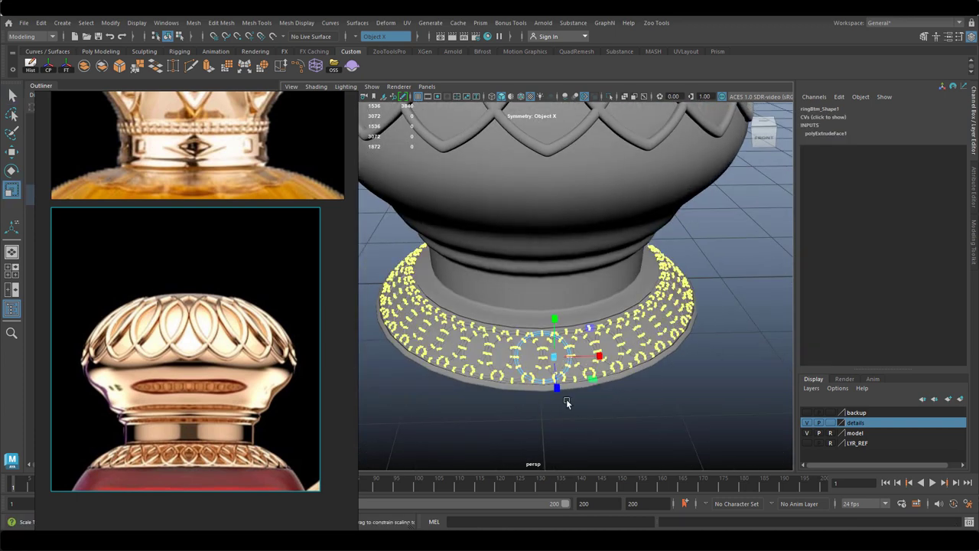
pyautogui.click(550, 359)
pyautogui.moveTo(542, 226); pyautogui.dragTo(585, 210, button='right')
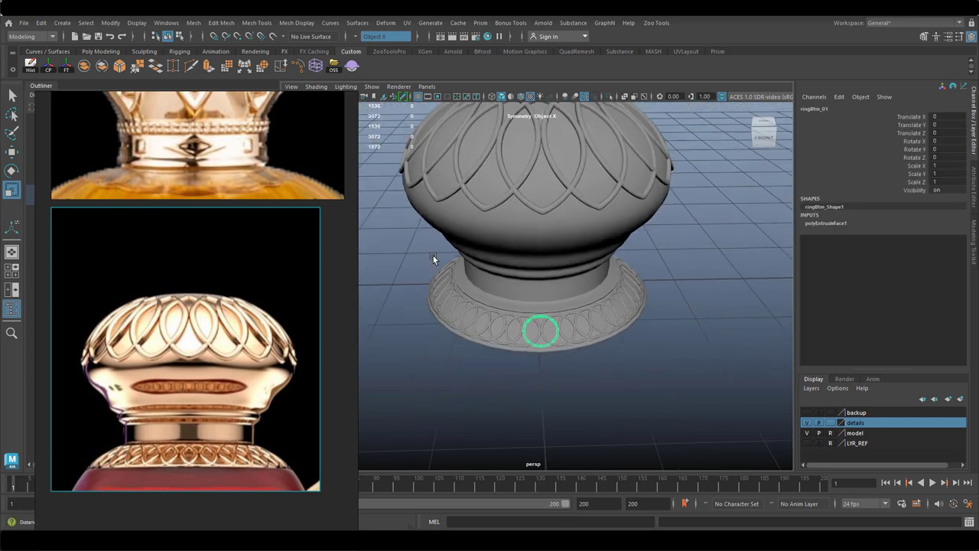
# Hide the details layer, show the backup layer and select ringTop_01 in backup_grp
pyautogui.keyDown('alt'); pyautogui.moveTo(450, 247); pyautogui.dragTo(630, 332); pyautogui.keyUp('alt')
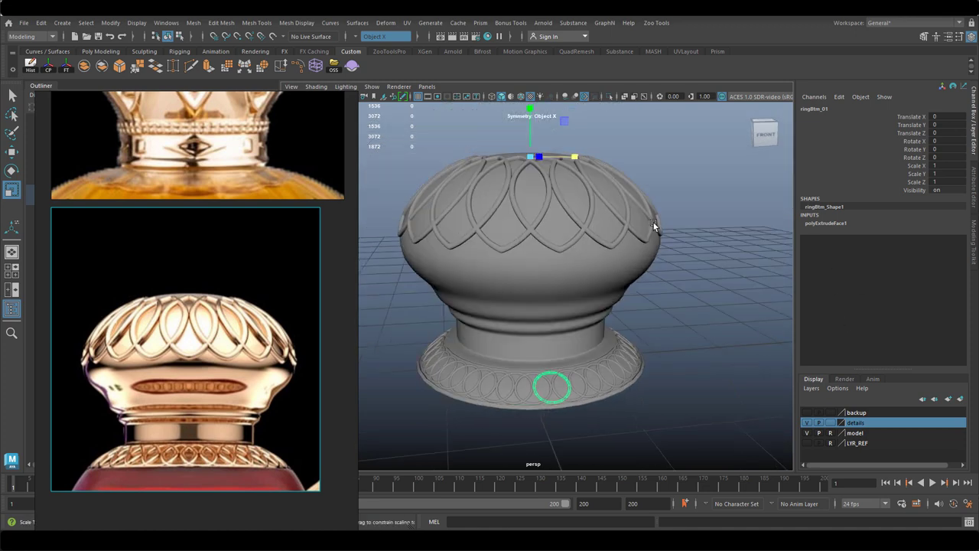
pyautogui.click(807, 423)
pyautogui.keyDown('alt'); pyautogui.moveTo(652, 312); pyautogui.dragTo(631, 291); pyautogui.keyUp('alt')
pyautogui.hotkey('alt', 'Tab')
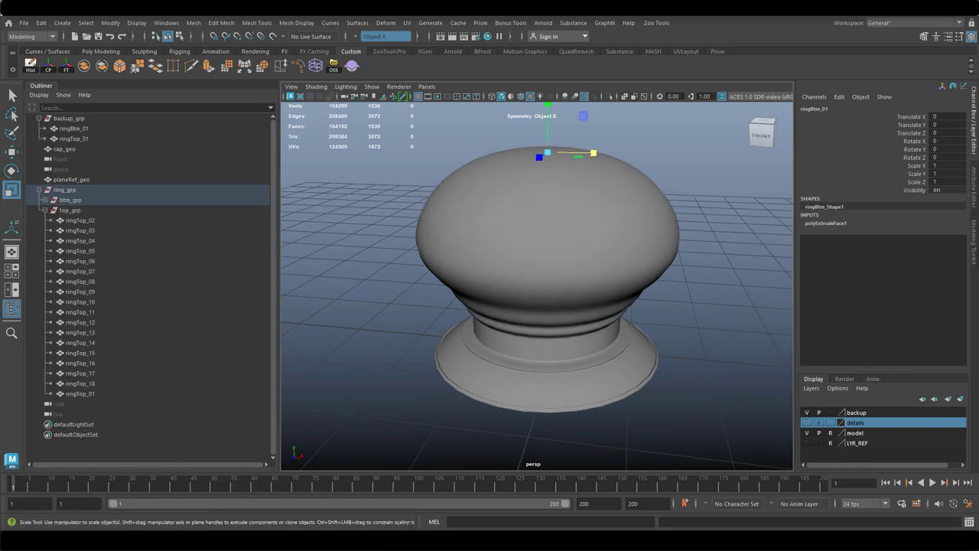
pyautogui.click(87, 131)
pyautogui.click(86, 139)
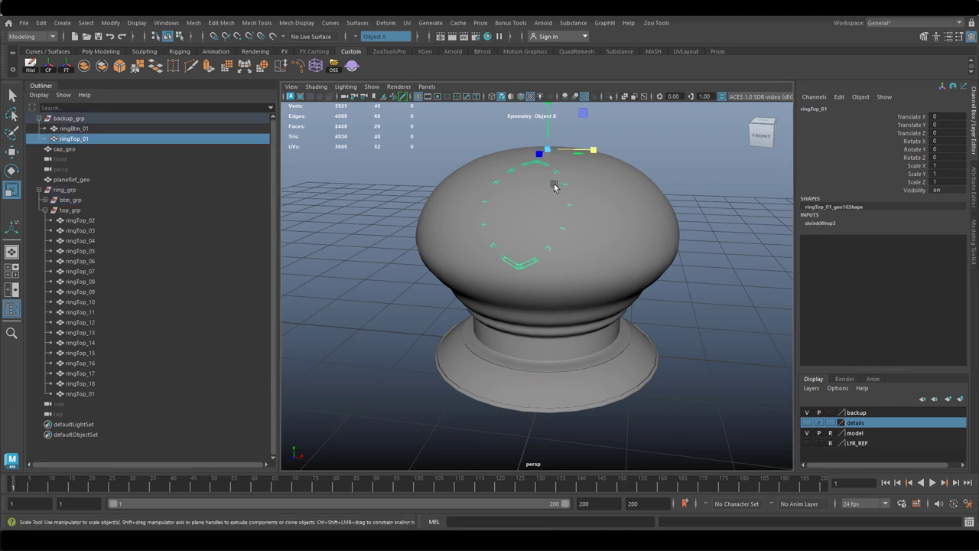
# Show the scene in wireframe, delete the backup dome ring's construction history and centre its pivot
pyautogui.keyDown('alt'); pyautogui.moveTo(549, 183); pyautogui.dragTo(498, 180); pyautogui.keyUp('alt')
pyautogui.scroll(4, 511, 180)
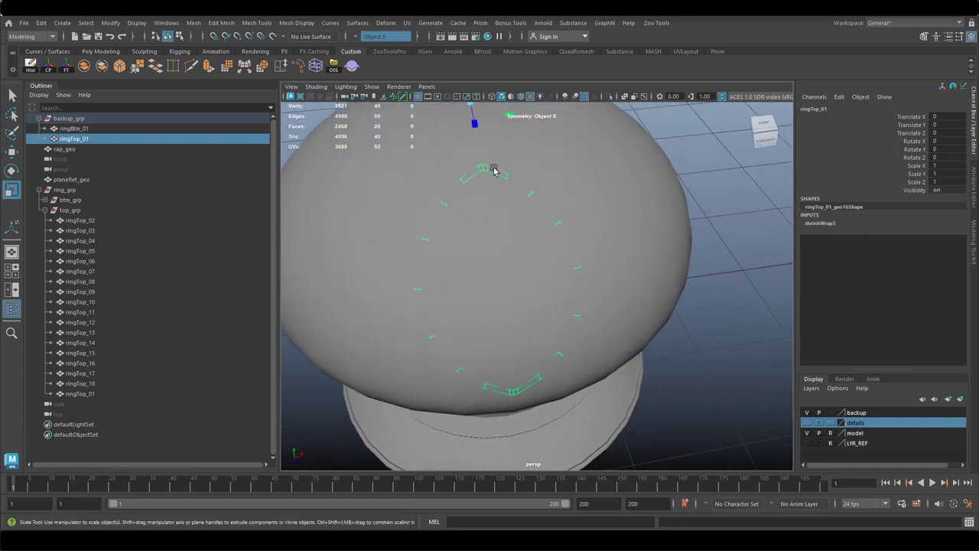
pyautogui.press('4')
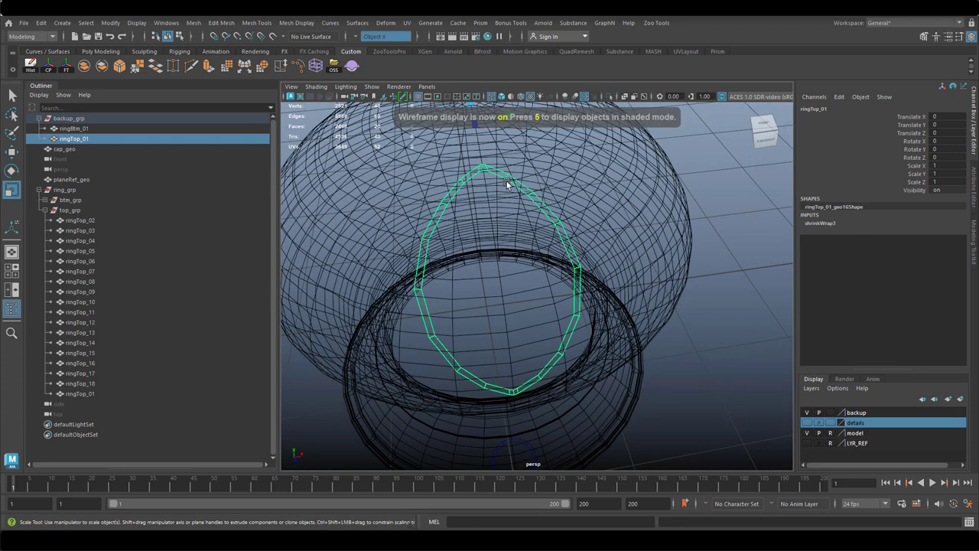
pyautogui.moveTo(507, 188)
pyautogui.keyDown('alt'); pyautogui.mouseDown()
pyautogui.moveTo(497, 179)
pyautogui.moveTo(507, 198)
pyautogui.mouseUp(); pyautogui.keyUp('alt')
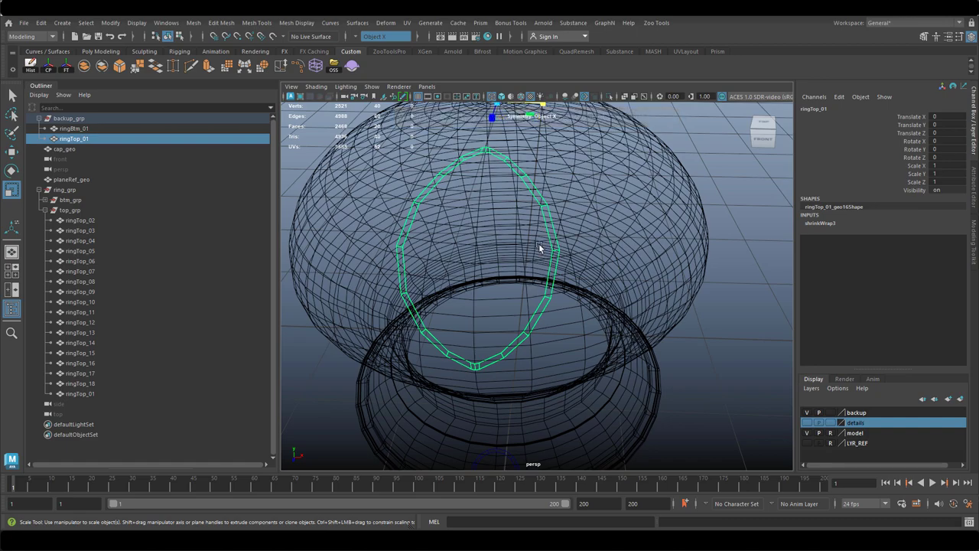
pyautogui.keyDown('alt'); pyautogui.moveTo(538, 217); pyautogui.dragTo(711, 251); pyautogui.keyUp('alt')
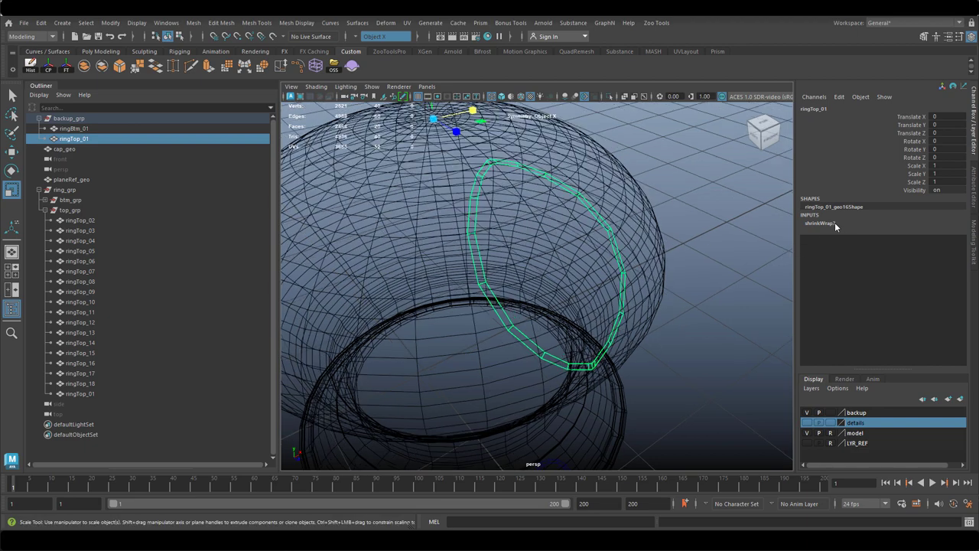
pyautogui.click(30, 65)
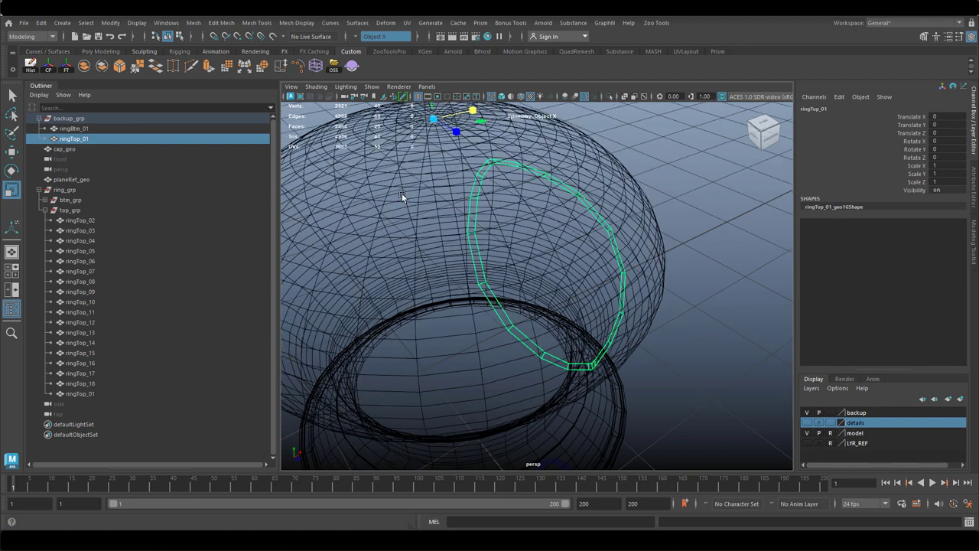
pyautogui.keyDown('alt'); pyautogui.moveTo(500, 214); pyautogui.dragTo(549, 201); pyautogui.keyUp('alt')
pyautogui.press('w')
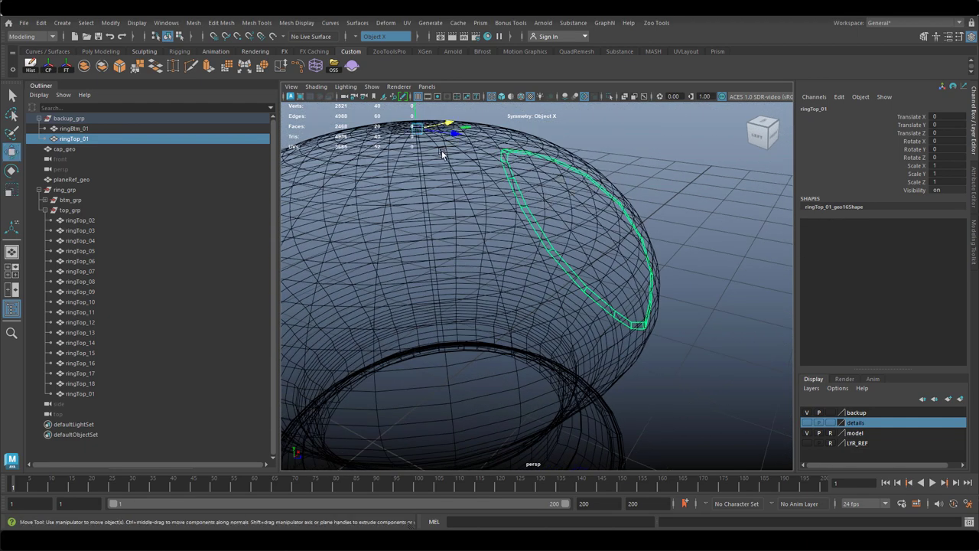
pyautogui.click(48, 65)
# Move the backup ring to about Y 0.037, Z 0.099 and tilt it about -5.742 degrees in X
pyautogui.moveTo(612, 213); pyautogui.dragTo(549, 239)
pyautogui.press('space')
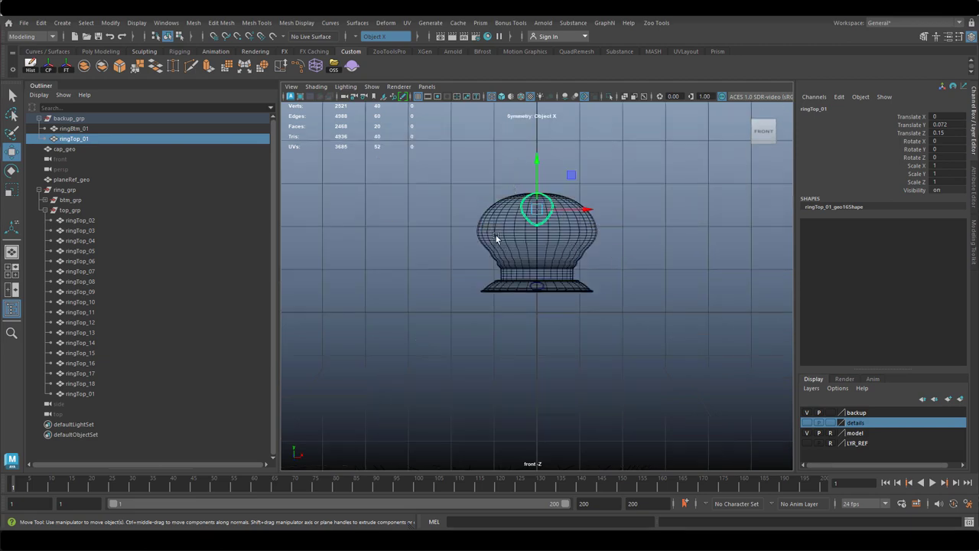
pyautogui.press('space')
pyautogui.moveTo(534, 212); pyautogui.dragTo(521, 127)
pyautogui.moveTo(495, 198)
pyautogui.keyDown('alt'); pyautogui.mouseDown()
pyautogui.moveTo(570, 178)
pyautogui.moveTo(639, 205)
pyautogui.moveTo(643, 197)
pyautogui.mouseUp(); pyautogui.keyUp('alt')
pyautogui.moveTo(667, 163); pyautogui.dragTo(584, 202)
pyautogui.press('e')
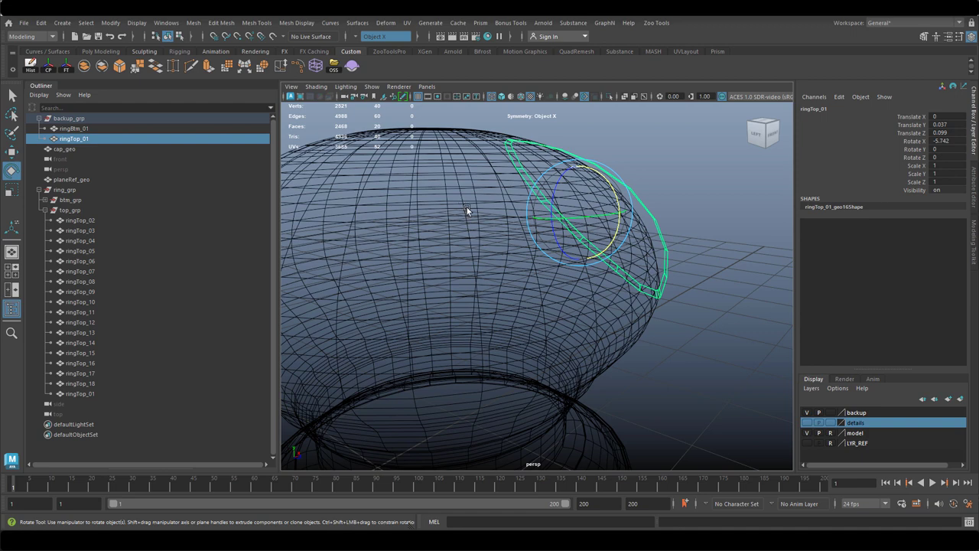
# Make the model layer selectable, add cap_geo to the ring selection and shrink-wrap the ring onto the cap
pyautogui.click(830, 441)
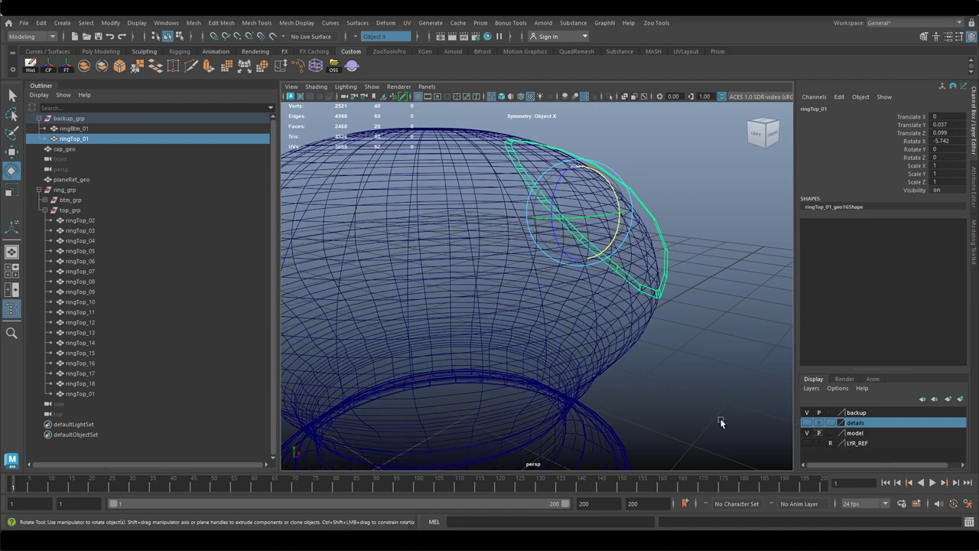
pyautogui.keyDown('shift'); pyautogui.click(534, 261); pyautogui.keyUp('shift')
pyautogui.keyDown('alt'); pyautogui.moveTo(543, 309); pyautogui.dragTo(390, 277); pyautogui.keyUp('alt')
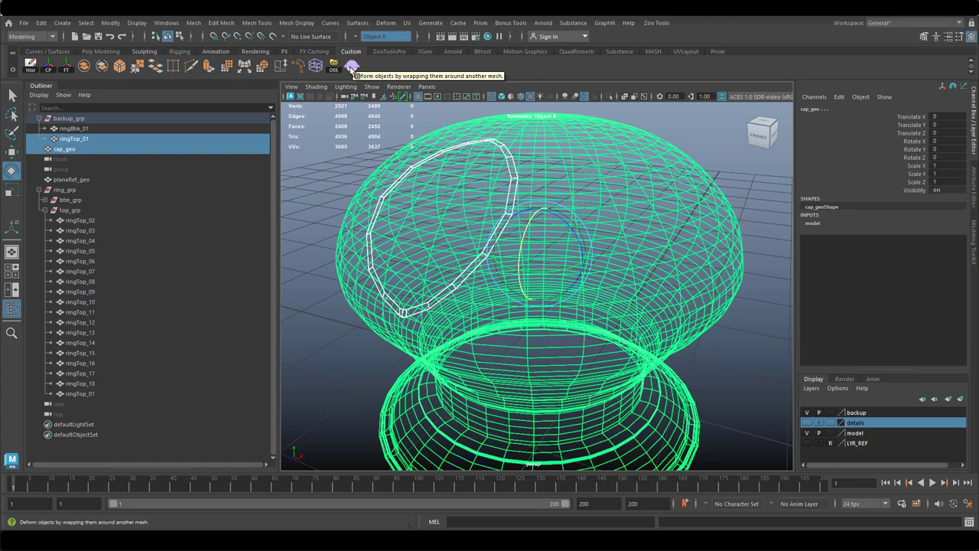
pyautogui.keyDown('alt'); pyautogui.moveTo(483, 144); pyautogui.dragTo(330, 106); pyautogui.keyUp('alt')
pyautogui.keyDown('alt'); pyautogui.moveTo(400, 142); pyautogui.dragTo(474, 185); pyautogui.keyUp('alt')
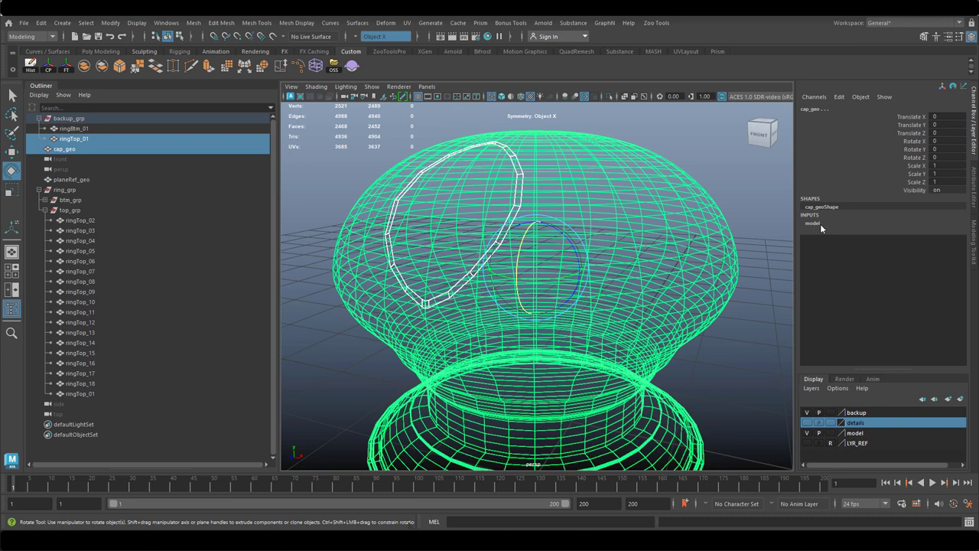
# Set the backup ring's shrink wrap projection to Closest
pyautogui.click(84, 139)
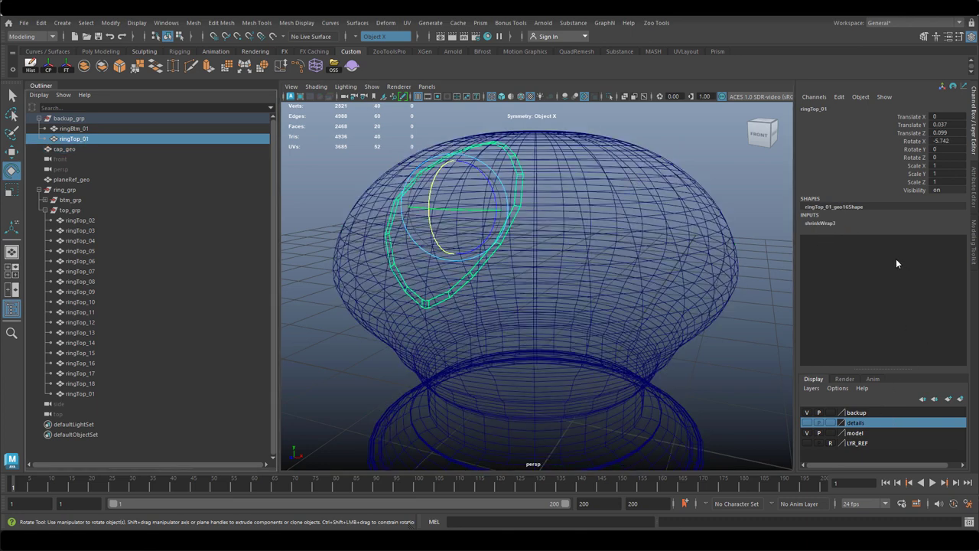
pyautogui.click(843, 223)
pyautogui.click(941, 248)
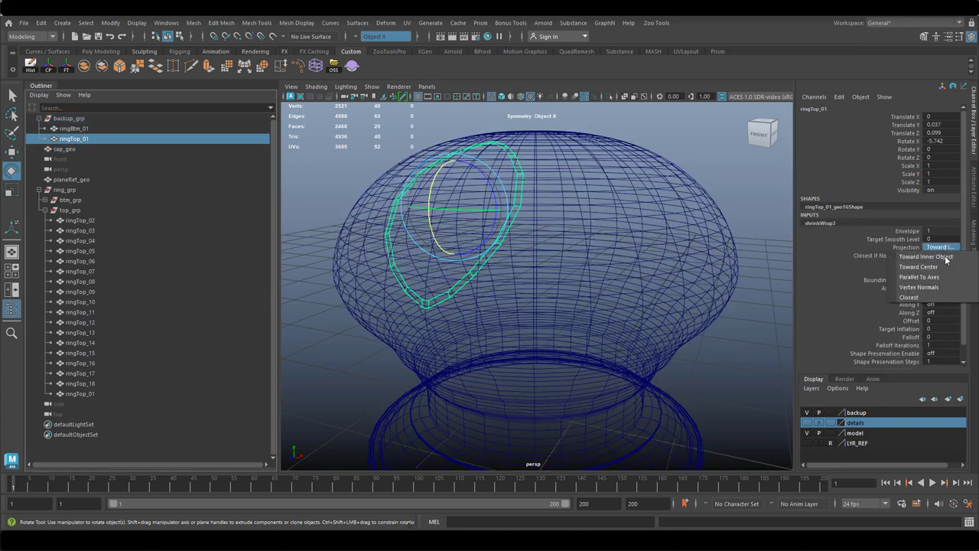
pyautogui.click(918, 294)
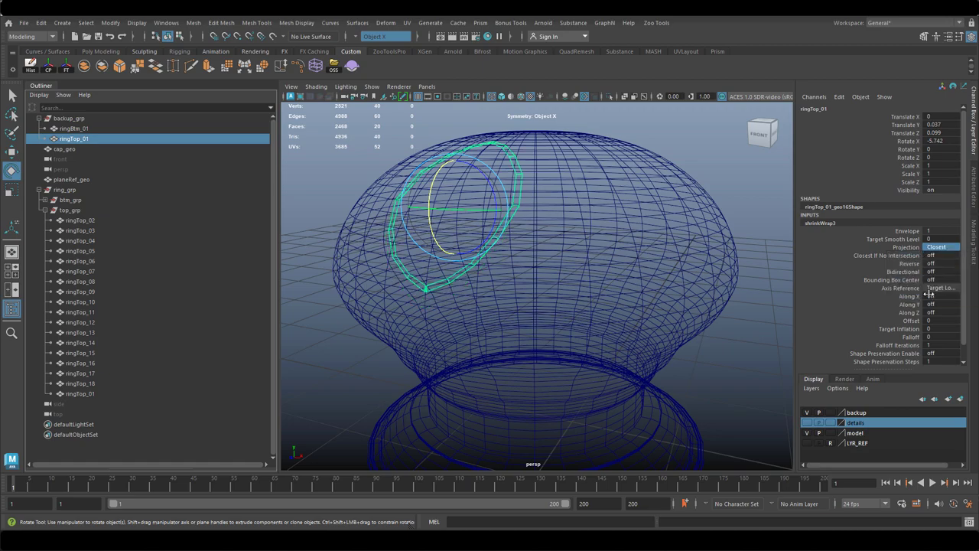
# Move the shrink-wrapped ring across the dome surface to adjust its placement, undoing the first sideways move
pyautogui.keyDown('alt'); pyautogui.moveTo(445, 228); pyautogui.dragTo(477, 224); pyautogui.keyUp('alt')
pyautogui.keyDown('alt'); pyautogui.moveTo(476, 223); pyautogui.dragTo(548, 220, button='right'); pyautogui.keyUp('alt')
pyautogui.keyDown('alt'); pyautogui.moveTo(484, 304); pyautogui.dragTo(536, 262); pyautogui.keyUp('alt')
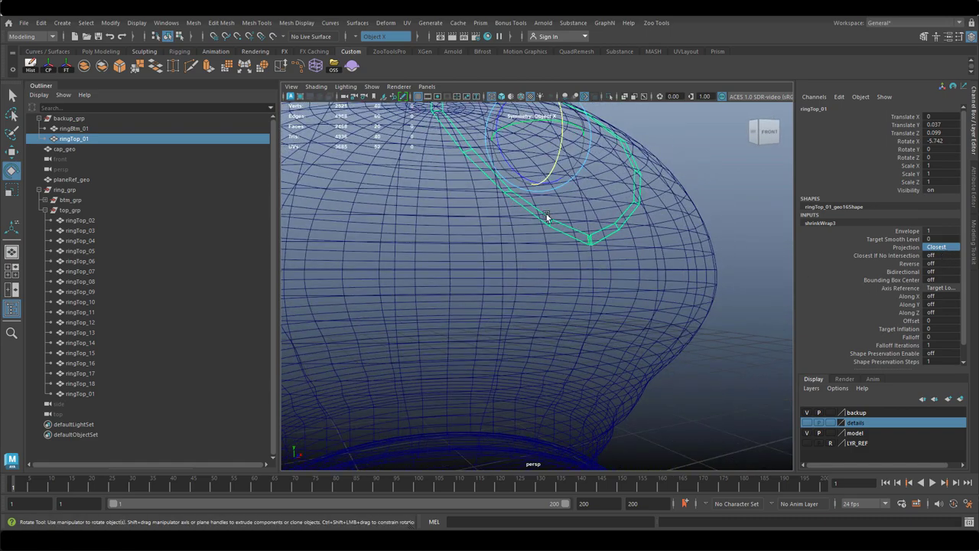
pyautogui.keyDown('alt'); pyautogui.moveTo(544, 213); pyautogui.dragTo(503, 240); pyautogui.keyUp('alt')
pyautogui.press('w')
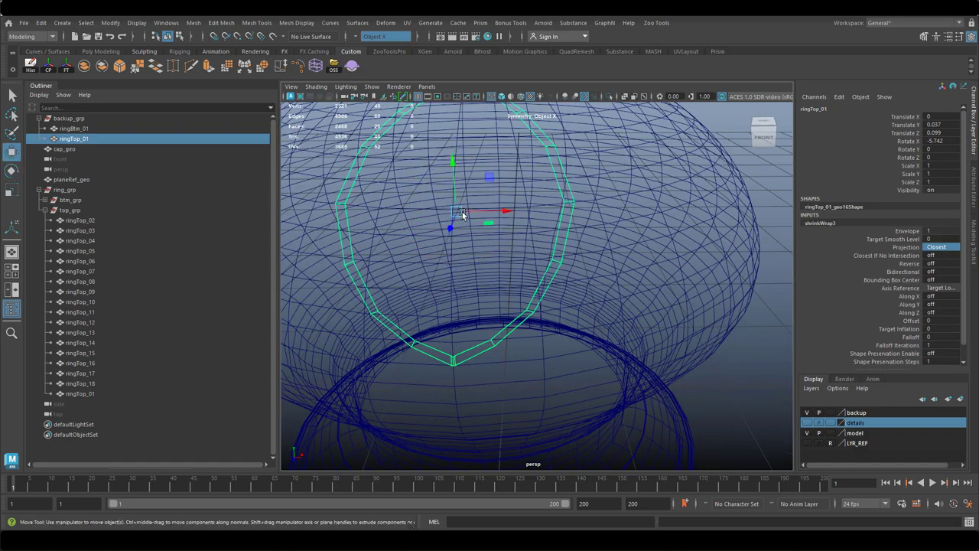
pyautogui.moveTo(453, 209); pyautogui.dragTo(374, 220)
pyautogui.hotkey('ctrl', 'z')
pyautogui.keyDown('alt'); pyautogui.moveTo(375, 219); pyautogui.dragTo(463, 286, button='middle'); pyautogui.keyUp('alt')
pyautogui.keyDown('alt'); pyautogui.moveTo(463, 287); pyautogui.dragTo(419, 278); pyautogui.keyUp('alt')
pyautogui.press('e')
pyautogui.press('w')
pyautogui.moveTo(429, 213); pyautogui.dragTo(473, 237)
# Return the model layer to reference display and select the ring's side vertices symmetrically
pyautogui.moveTo(610, 234); pyautogui.dragTo(561, 223, button='right')
pyautogui.click(830, 432)
pyautogui.click(830, 433)
pyautogui.moveTo(607, 223); pyautogui.dragTo(586, 221, button='right')
pyautogui.keyDown('alt'); pyautogui.moveTo(586, 222); pyautogui.dragTo(524, 225); pyautogui.keyUp('alt')
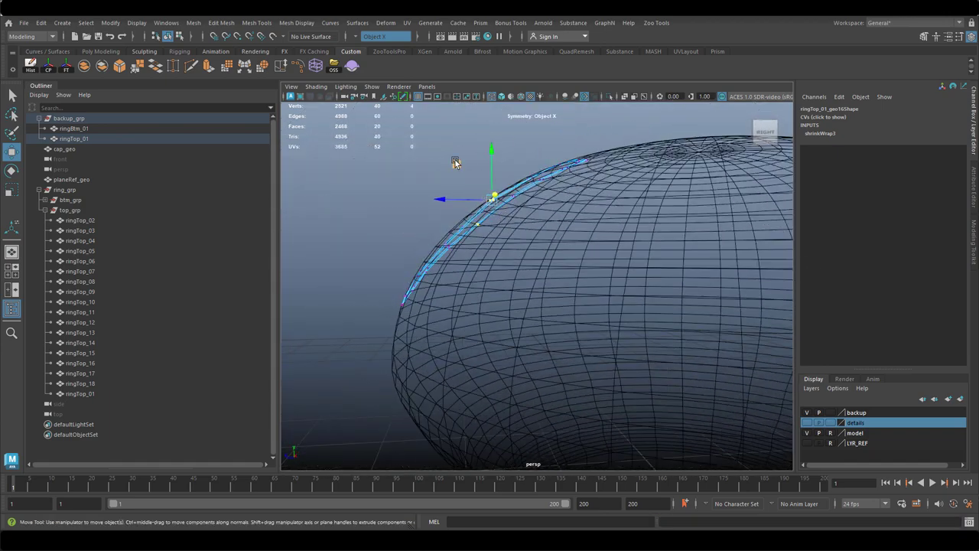
# Try moving the selected side vertices of the wrapped ring and undo the change
pyautogui.moveTo(455, 163)
pyautogui.mouseDown()
pyautogui.moveTo(472, 172)
pyautogui.moveTo(462, 170)
pyautogui.mouseUp()
pyautogui.hotkey('ctrl', 'z')
pyautogui.keyDown('alt'); pyautogui.moveTo(479, 257); pyautogui.dragTo(556, 281); pyautogui.keyUp('alt')
pyautogui.hotkey('ctrl', 'z')
# Return to shaded display, hide the backup layer, show the details layer and clear the selection
pyautogui.keyDown('alt'); pyautogui.moveTo(499, 189); pyautogui.dragTo(607, 240); pyautogui.keyUp('alt')
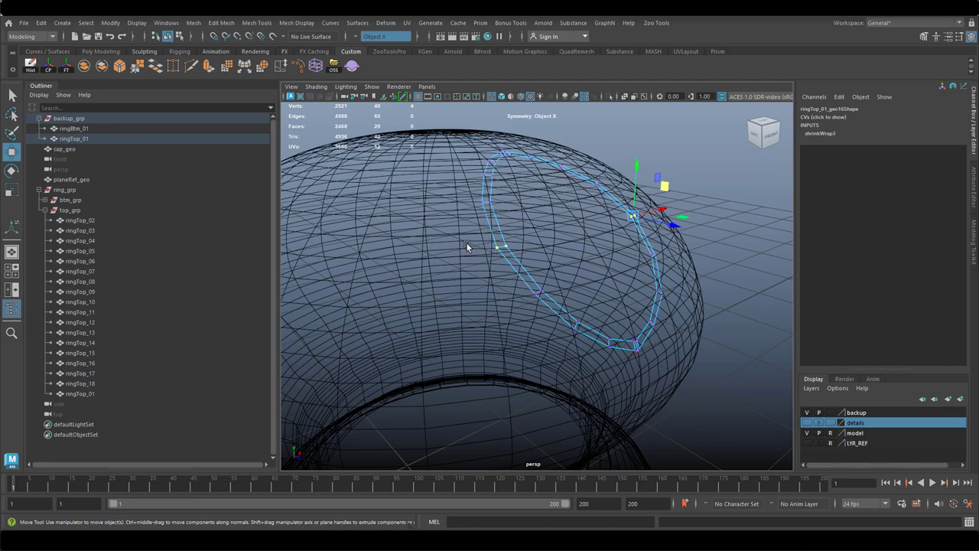
pyautogui.keyDown('alt'); pyautogui.moveTo(547, 221); pyautogui.dragTo(567, 228); pyautogui.keyUp('alt')
pyautogui.keyDown('alt'); pyautogui.moveTo(567, 228); pyautogui.dragTo(394, 247, button='right'); pyautogui.keyUp('alt')
pyautogui.keyDown('alt'); pyautogui.moveTo(394, 247); pyautogui.dragTo(467, 271); pyautogui.keyUp('alt')
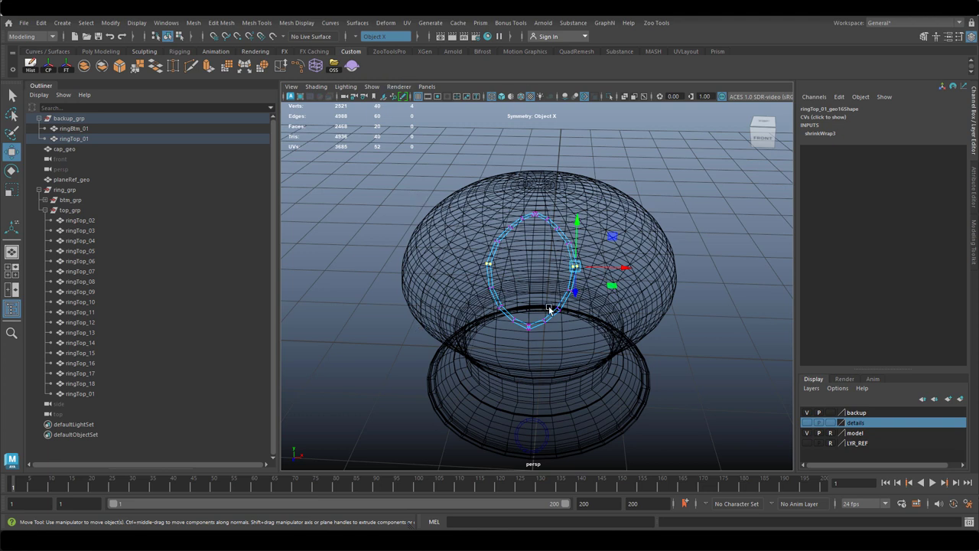
pyautogui.press('5')
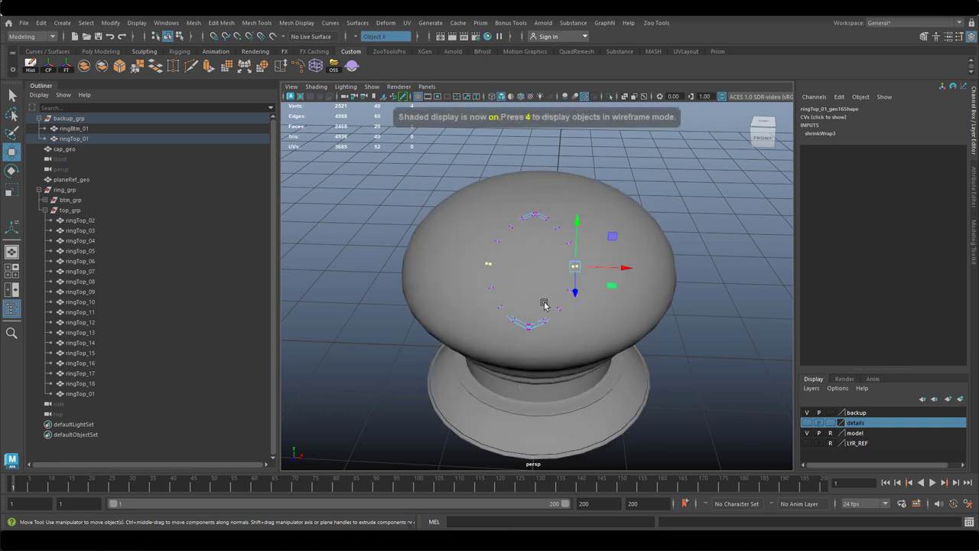
pyautogui.click(807, 412)
pyautogui.click(807, 423)
pyautogui.click(715, 298)
pyautogui.keyDown('alt'); pyautogui.moveTo(711, 306); pyautogui.dragTo(638, 280); pyautogui.keyUp('alt')
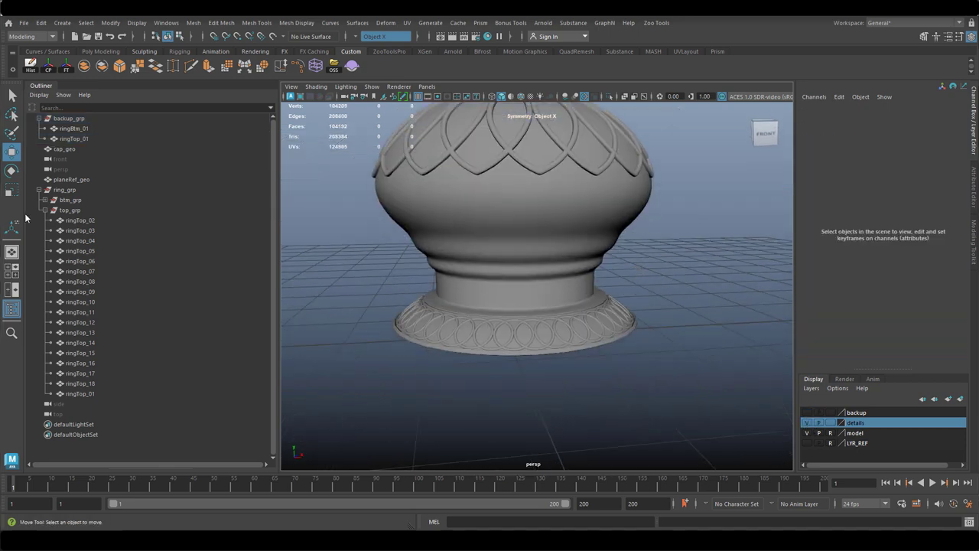
# Switch to the reference image board and examine the crown-shaped cap and the ringed cap, including their necks and bases
pyautogui.hotkey('alt', 'Tab')
pyautogui.scroll(-2, 276, 189)
pyautogui.moveTo(277, 189); pyautogui.dragTo(262, 374, button='middle')
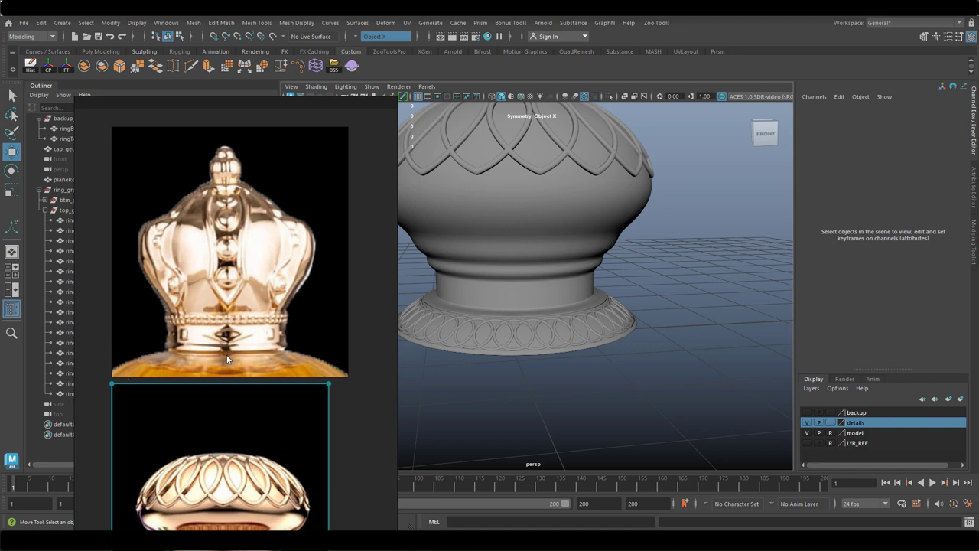
pyautogui.moveTo(226, 354); pyautogui.dragTo(221, 230, button='middle')
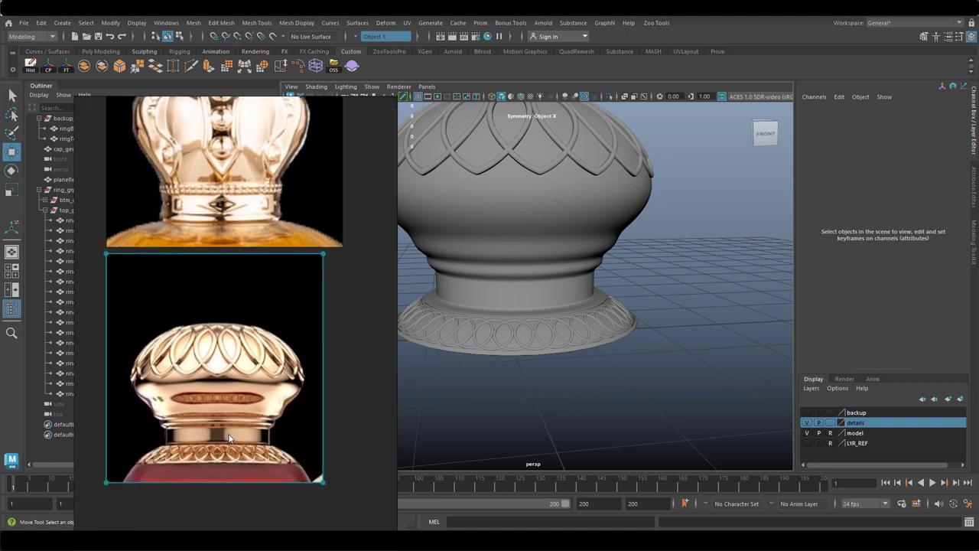
pyautogui.scroll(1, 257, 350)
pyautogui.moveTo(230, 337); pyautogui.dragTo(253, 332, button='middle')
pyautogui.scroll(-1, 234, 270)
pyautogui.moveTo(225, 228); pyautogui.dragTo(221, 373, button='middle')
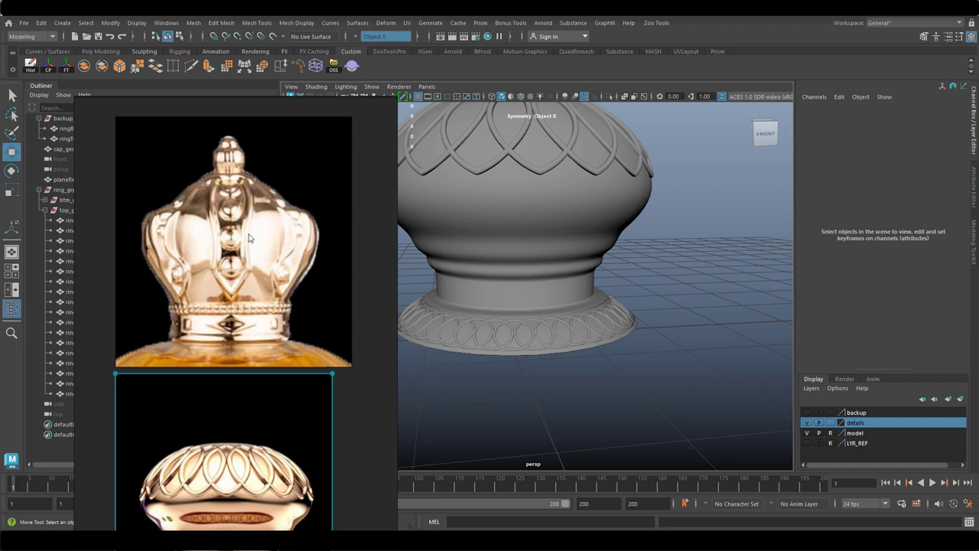
# Frame the whole modelled cap and reposition the reference board beside it to compare the model with both reference caps
pyautogui.keyDown('ctrl'); pyautogui.keyDown('alt'); pyautogui.moveTo(545, 196); pyautogui.dragTo(574, 266); pyautogui.keyUp('alt'); pyautogui.keyUp('ctrl')
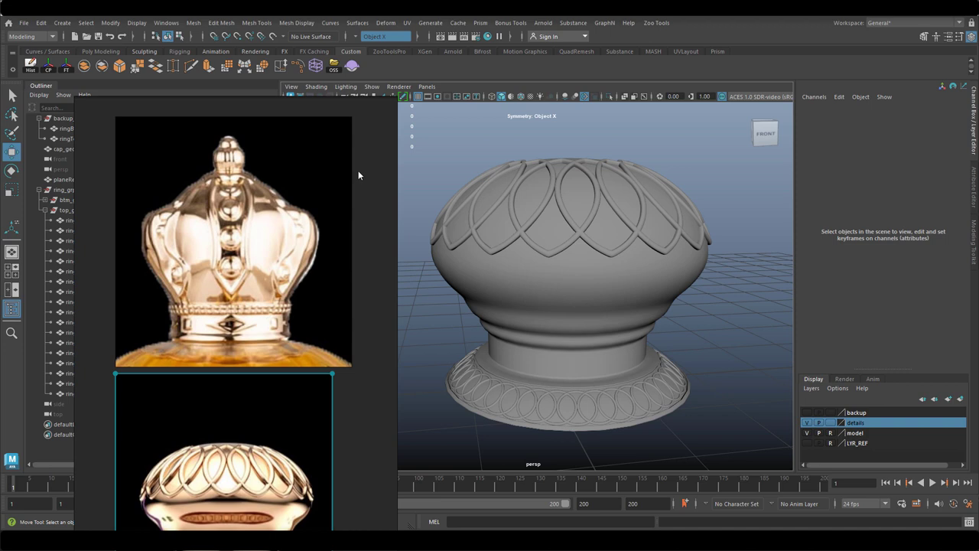
pyautogui.moveTo(313, 228); pyautogui.dragTo(308, 159, button='right')
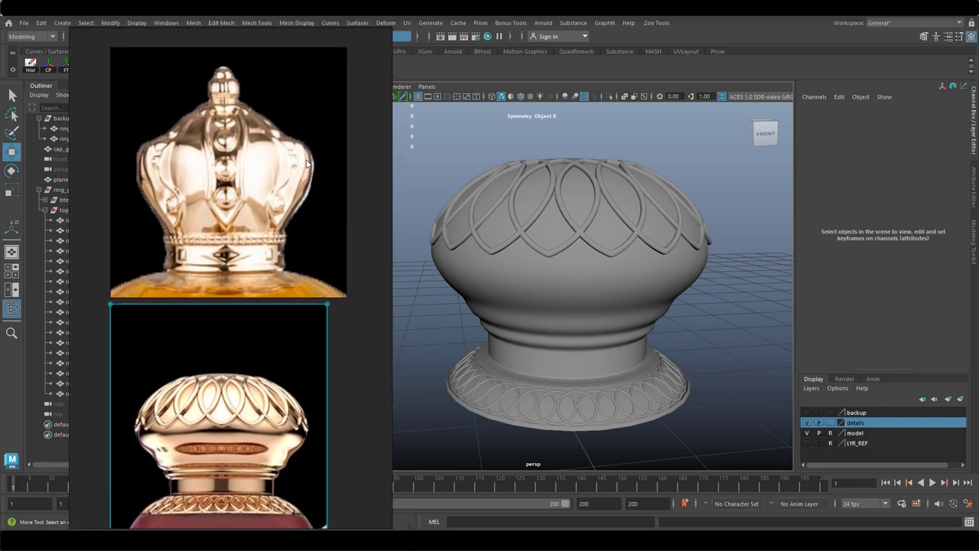
pyautogui.rightClick(306, 160)
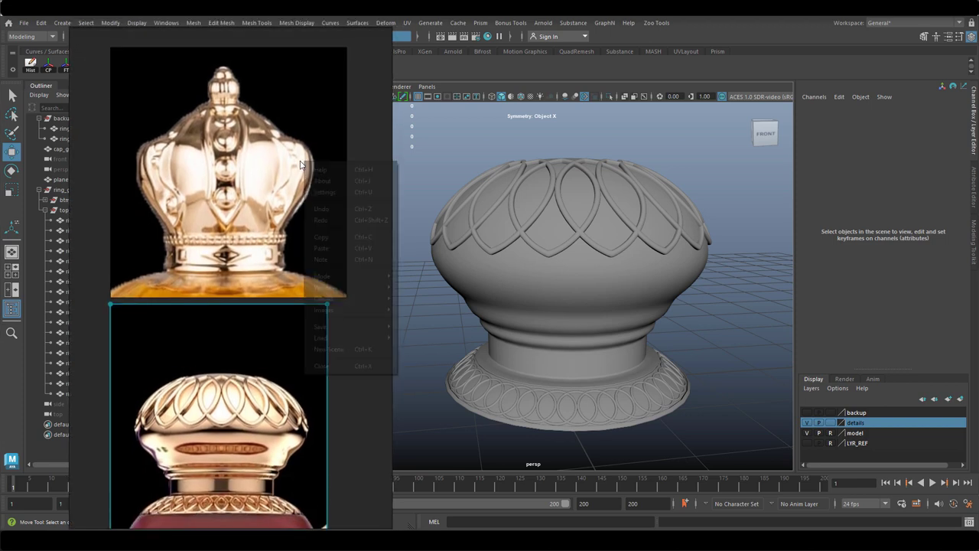
pyautogui.click(449, 141)
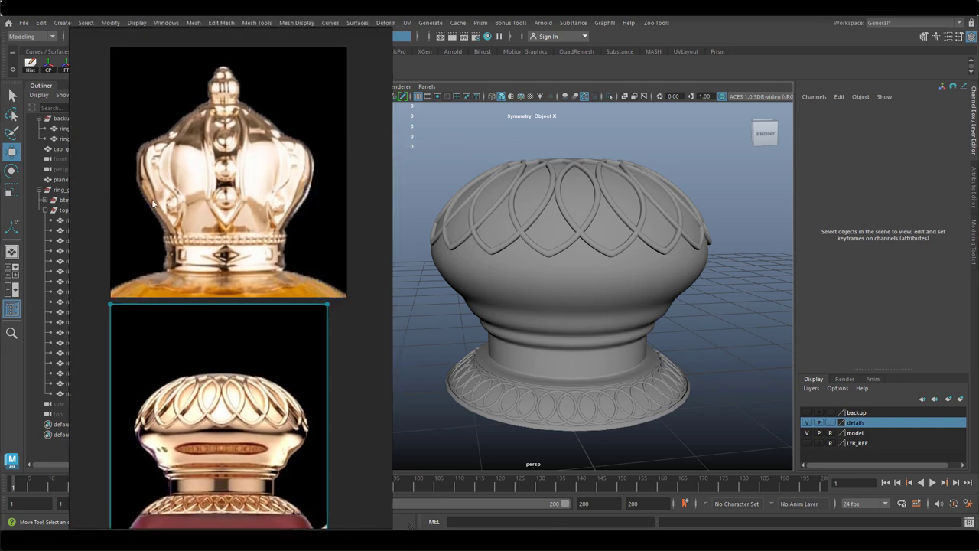